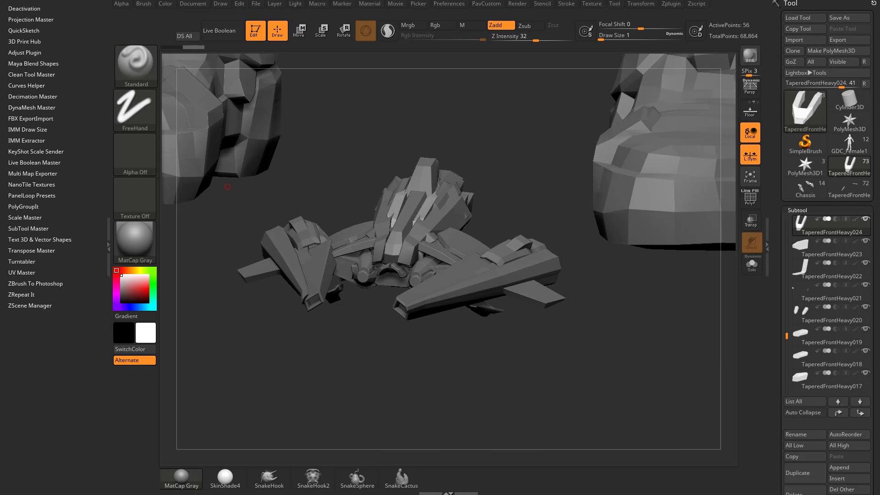
Load the Ryan_Kingslien_Anatomy_Model tool from the tool library and fit the whole figure in view
{"action": "left_click_drag", "start_coordinate": [647, 279], "coordinate": [650, 307]}
{"action": "key", "text": "s"}
{"action": "left_click_drag", "start_coordinate": [650, 308], "coordinate": [662, 310]}
{"action": "key", "text": "comma"}
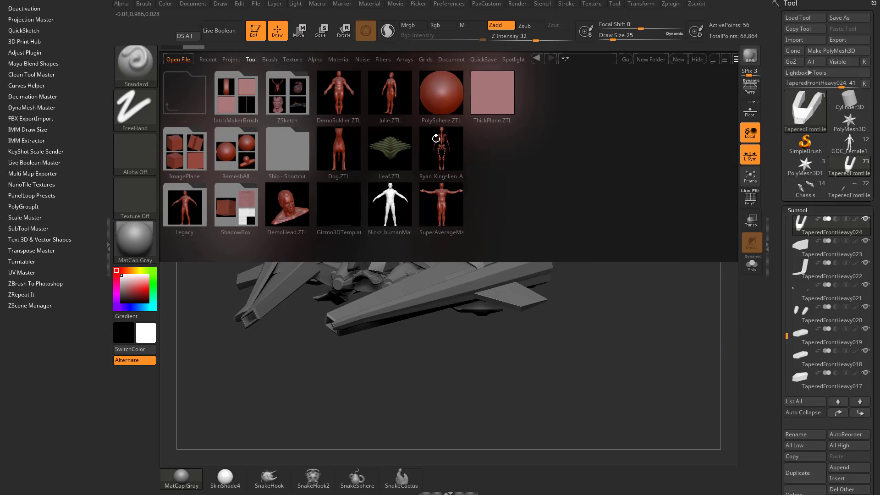
{"action": "double_click", "coordinate": [443, 142]}
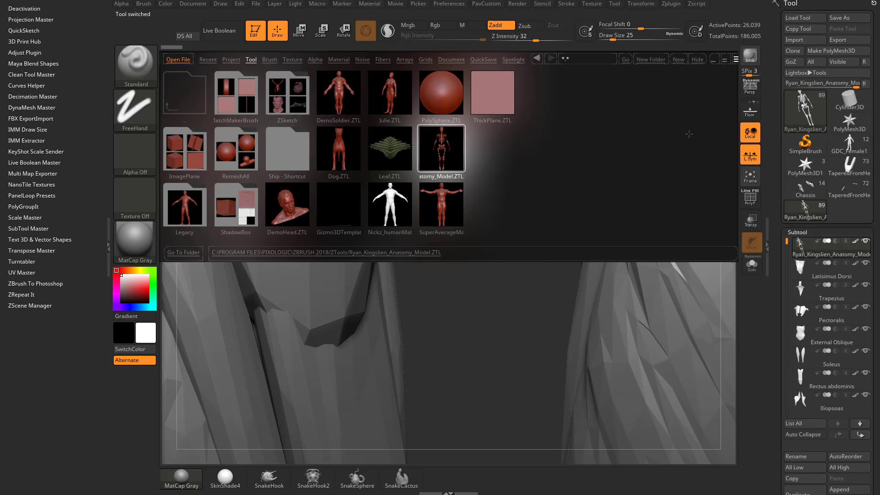
{"action": "key", "text": "f"}
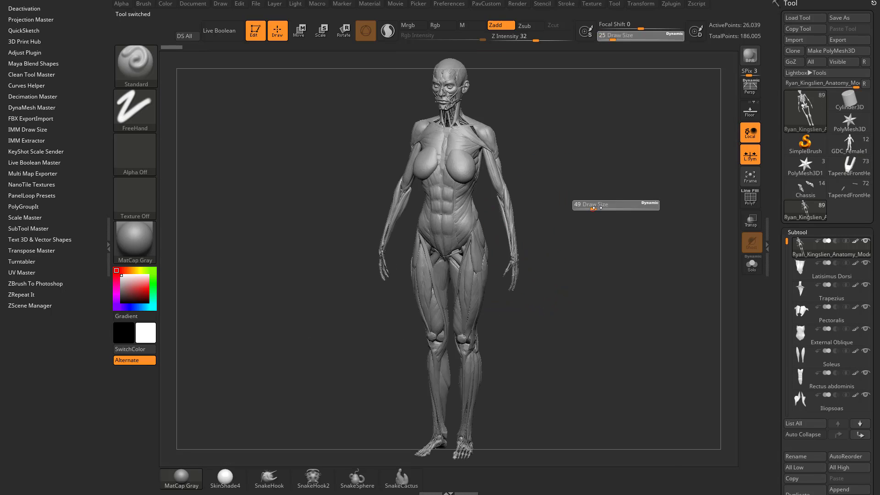
Check the skeleton subtool in Solo, then delete all other subtools so only the skeleton is kept
{"action": "mouse_move", "coordinate": [822, 250]}
{"action": "left_click", "coordinate": [751, 264]}
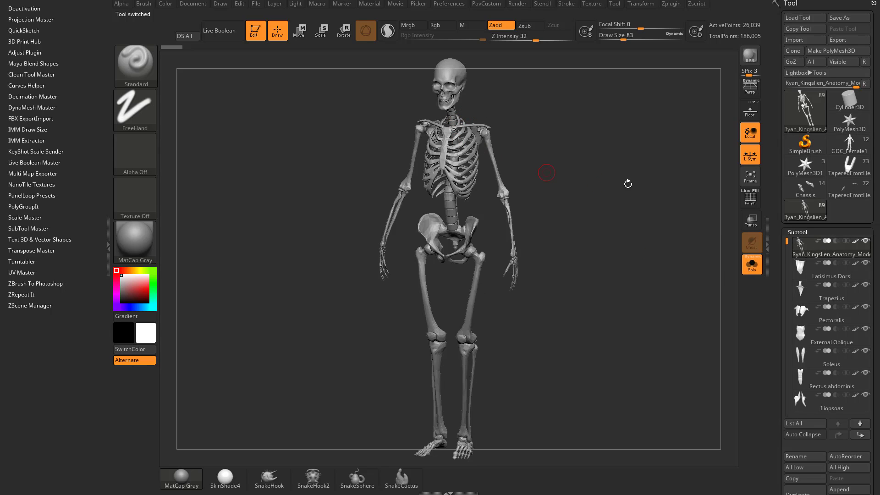
{"action": "mouse_move", "coordinate": [787, 240]}
{"action": "left_mouse_down"}
{"action": "mouse_move", "coordinate": [790, 325]}
{"action": "mouse_move", "coordinate": [790, 233]}
{"action": "left_mouse_up"}
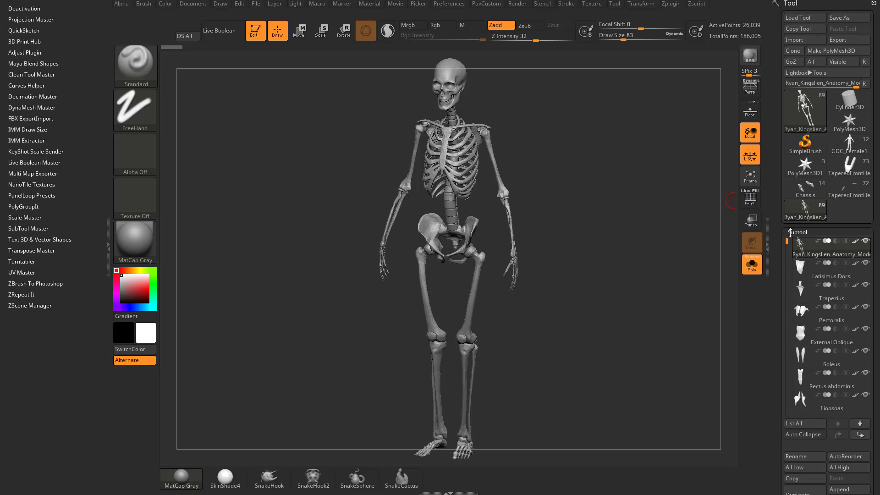
{"action": "left_click", "coordinate": [760, 271]}
{"action": "left_click_drag", "start_coordinate": [776, 300], "coordinate": [778, 233]}
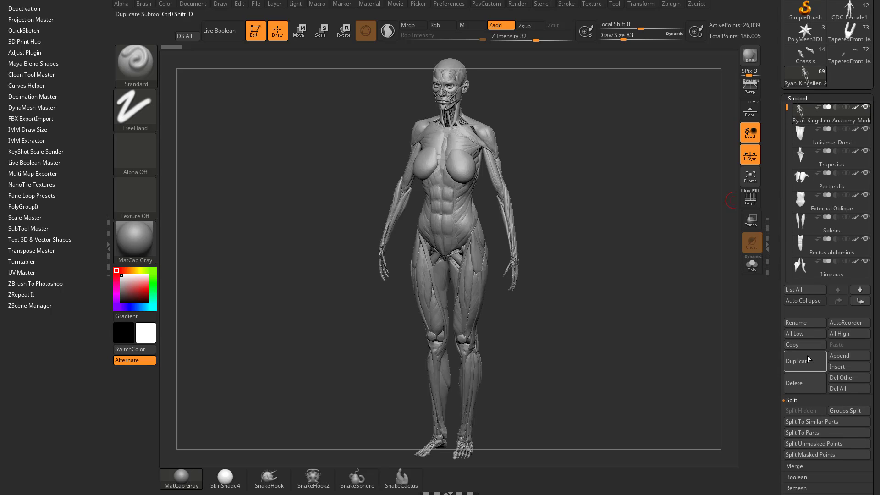
{"action": "left_click", "coordinate": [847, 378]}
{"action": "left_click", "coordinate": [765, 400]}
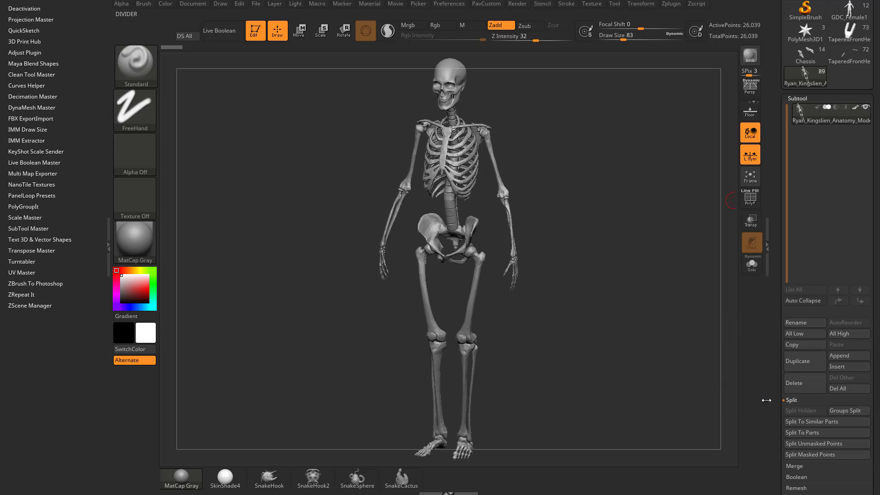
Turn on the polyframe display for the skeleton
{"action": "left_click_drag", "start_coordinate": [608, 238], "coordinate": [646, 394], "text": "shift"}
{"action": "left_click", "coordinate": [750, 198]}
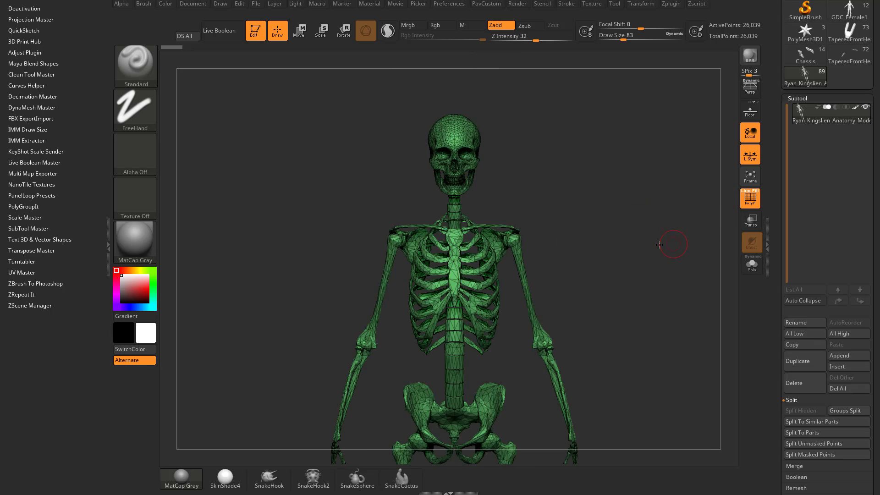
{"action": "left_click_drag", "start_coordinate": [669, 243], "coordinate": [650, 231]}
{"action": "mouse_move", "coordinate": [651, 231]}
{"action": "left_mouse_down", "text": "alt"}
{"action": "mouse_move", "coordinate": [684, 258]}
{"action": "mouse_move", "coordinate": [663, 258]}
{"action": "left_mouse_up", "text": "alt"}
{"action": "key", "text": "s"}
{"action": "left_click", "coordinate": [661, 245]}
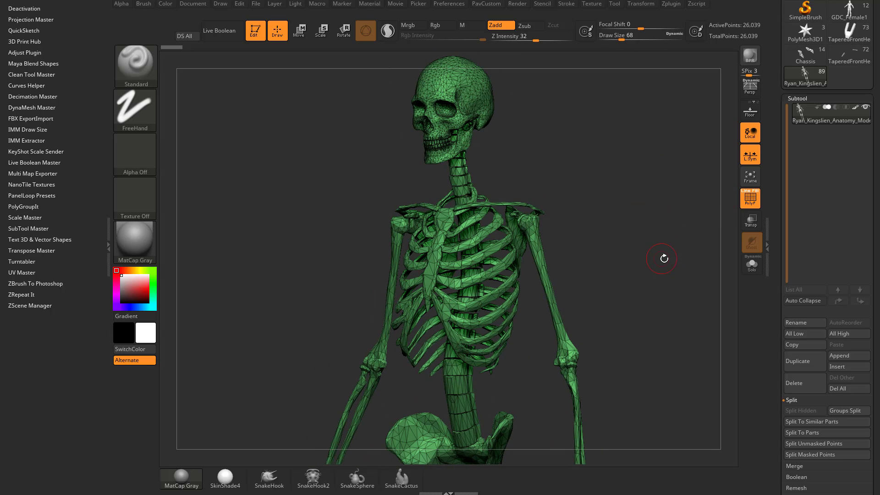
Assign polygroups to the skeleton by topology continuity with Auto Groups
{"action": "mouse_move", "coordinate": [780, 288]}
{"action": "left_mouse_down"}
{"action": "mouse_move", "coordinate": [782, 158]}
{"action": "mouse_move", "coordinate": [803, 183]}
{"action": "left_mouse_up"}
{"action": "left_click", "coordinate": [801, 158], "text": "shift"}
{"action": "left_click", "coordinate": [805, 148], "text": "shift"}
{"action": "key", "text": "ctrl+z"}
{"action": "left_click", "coordinate": [797, 216], "text": "shift"}
{"action": "left_click_drag", "start_coordinate": [779, 239], "coordinate": [795, 219]}
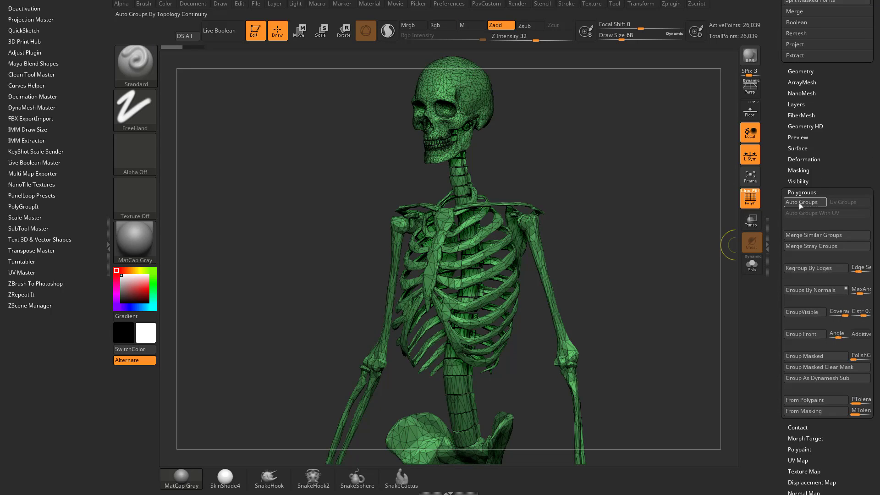
{"action": "left_click", "coordinate": [799, 203]}
Isolate one femur by its polygroup and show the whole skeleton again
{"action": "mouse_move", "coordinate": [668, 275]}
{"action": "left_mouse_down"}
{"action": "mouse_move", "coordinate": [661, 318]}
{"action": "mouse_move", "coordinate": [689, 241]}
{"action": "mouse_move", "coordinate": [564, 249]}
{"action": "mouse_move", "coordinate": [689, 238]}
{"action": "left_mouse_up"}
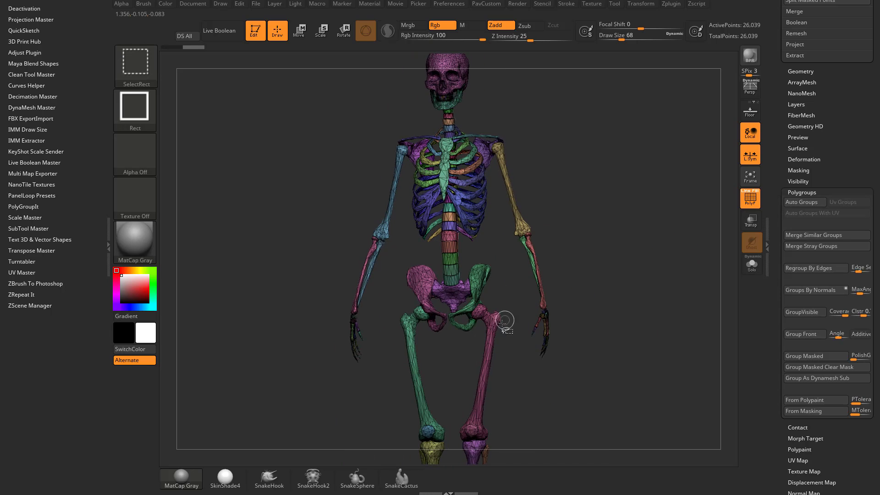
{"action": "left_click", "coordinate": [492, 316], "text": "ctrl+shift"}
{"action": "left_click_drag", "start_coordinate": [542, 301], "coordinate": [656, 286]}
{"action": "left_click", "coordinate": [656, 286], "text": "ctrl+shift"}
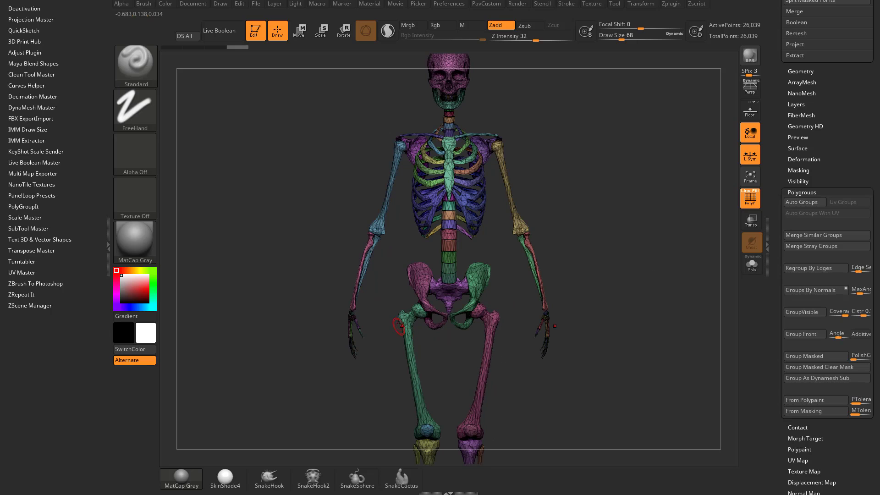
{"action": "key", "text": "ctrl+z"}
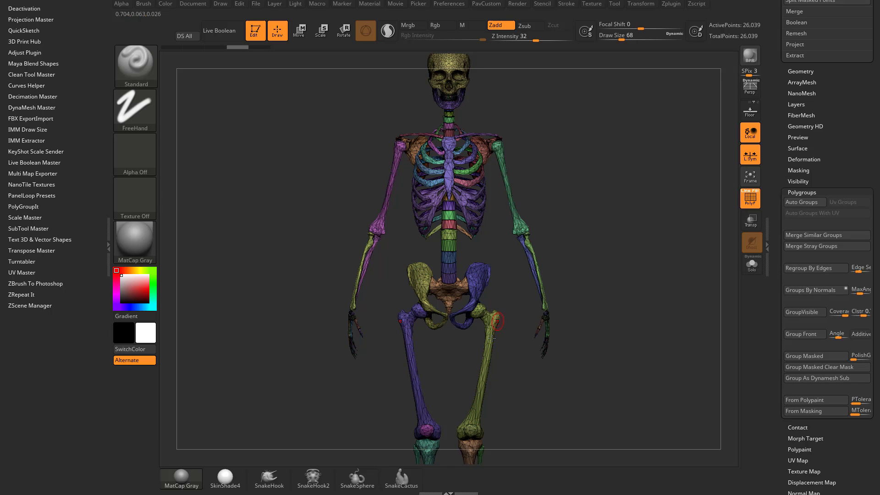
Isolate several bones in turn, including a femur and a hip bone, restoring the full skeleton after each
{"action": "mouse_move", "coordinate": [513, 326]}
{"action": "left_mouse_down", "text": "alt"}
{"action": "mouse_move", "coordinate": [523, 299]}
{"action": "mouse_move", "coordinate": [572, 324]}
{"action": "mouse_move", "coordinate": [539, 334]}
{"action": "left_mouse_up", "text": "alt"}
{"action": "left_click", "coordinate": [501, 290], "text": "ctrl+shift"}
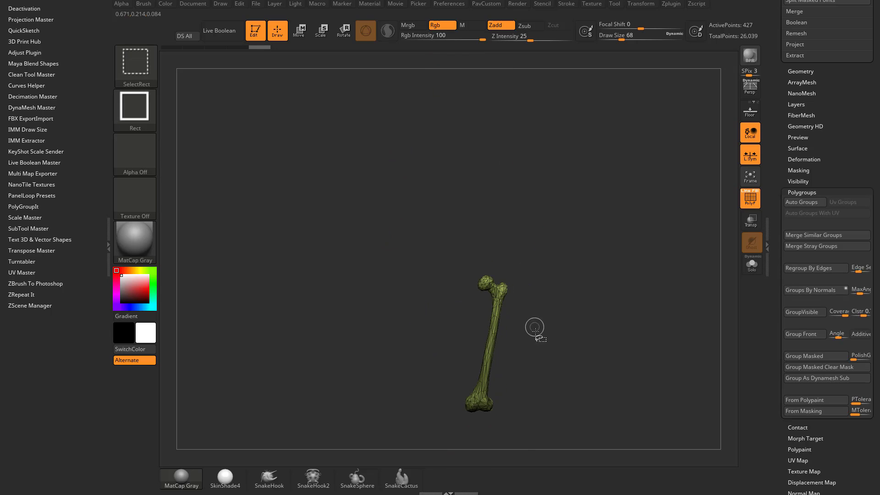
{"action": "left_click", "coordinate": [539, 335], "text": "ctrl+shift"}
{"action": "left_click", "coordinate": [488, 250], "text": "ctrl+shift"}
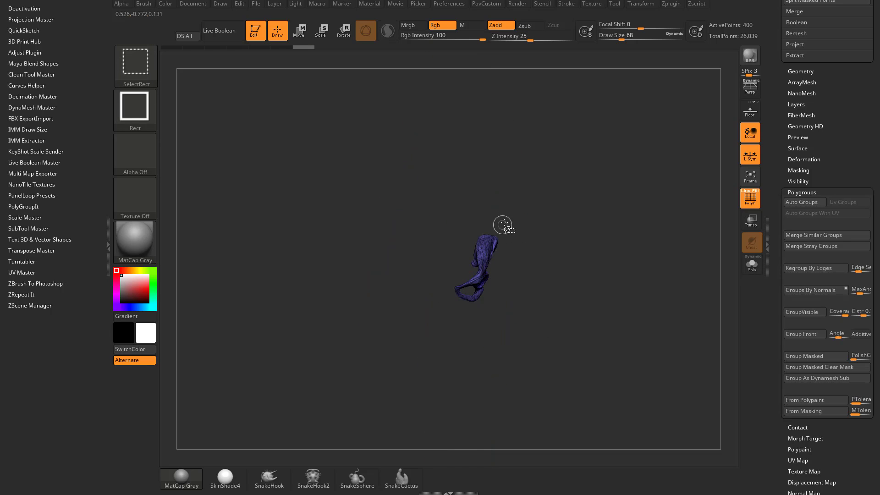
{"action": "left_click", "coordinate": [501, 222], "text": "ctrl+shift"}
{"action": "left_click", "coordinate": [477, 197], "text": "ctrl+shift"}
{"action": "left_click", "coordinate": [528, 190], "text": "ctrl+shift"}
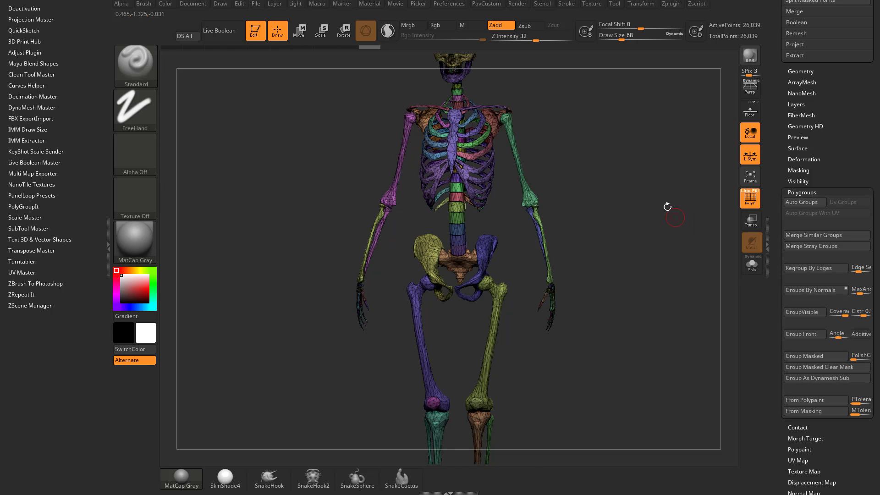
Apply Mirror And Weld to the skeleton, undo it once to compare the polygroups, and apply it again
{"action": "left_click_drag", "start_coordinate": [667, 206], "coordinate": [592, 234]}
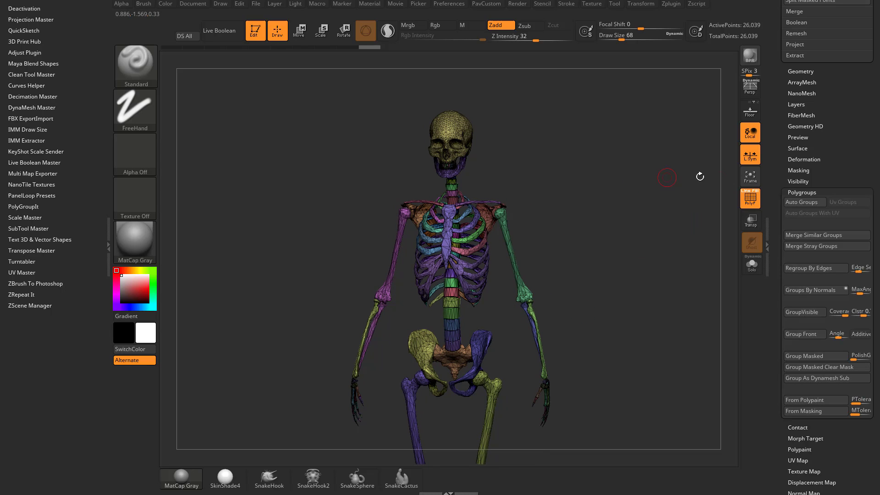
{"action": "left_click", "coordinate": [769, 238]}
{"action": "left_click_drag", "start_coordinate": [774, 190], "coordinate": [777, 158]}
{"action": "left_click", "coordinate": [798, 229], "text": "shift"}
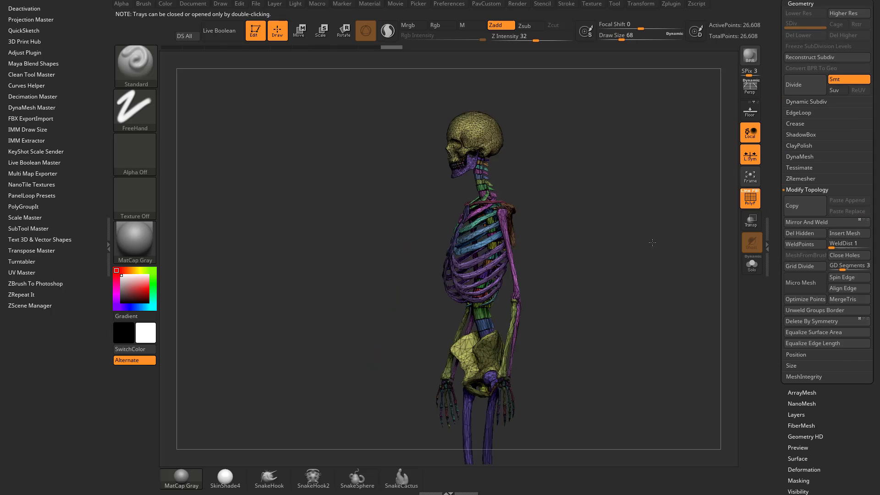
{"action": "left_click_drag", "start_coordinate": [654, 244], "coordinate": [617, 257]}
{"action": "left_click_drag", "start_coordinate": [628, 216], "coordinate": [612, 231], "text": "alt"}
{"action": "key", "text": "ctrl+z"}
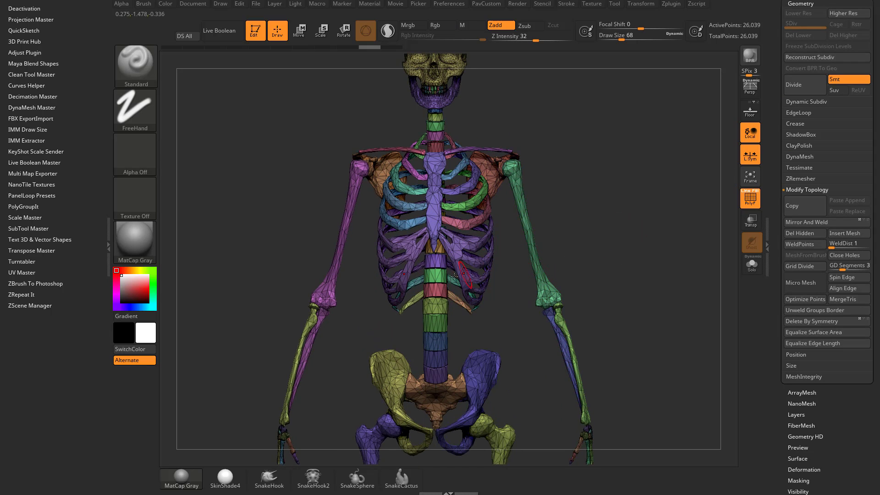
{"action": "left_click", "coordinate": [805, 224]}
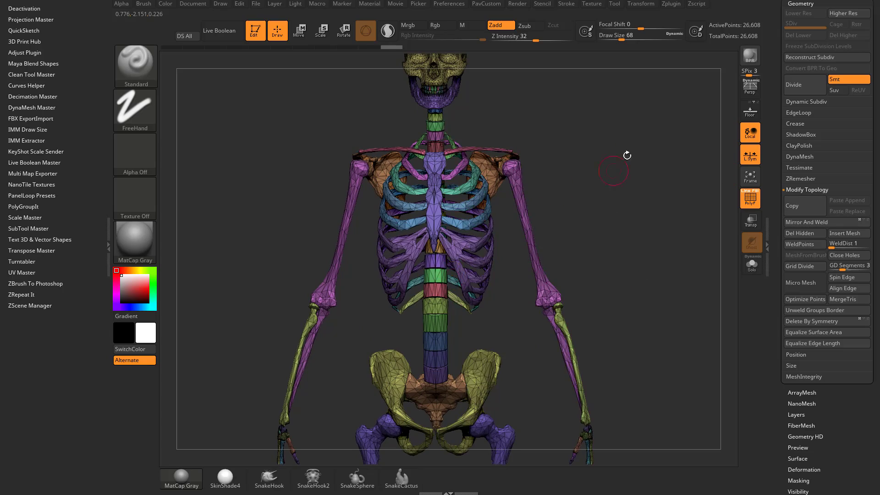
Switch the selection brush to SelectLasso, with the jaw and teeth framed in side view
{"action": "left_click_drag", "start_coordinate": [626, 156], "coordinate": [643, 254], "text": "alt"}
{"action": "left_click_drag", "start_coordinate": [659, 168], "coordinate": [662, 268], "text": "alt"}
{"action": "left_click_drag", "start_coordinate": [664, 189], "coordinate": [655, 270]}
{"action": "mouse_move", "coordinate": [402, 326]}
{"action": "left_mouse_down", "text": "alt"}
{"action": "mouse_move", "coordinate": [424, 214]}
{"action": "mouse_move", "coordinate": [421, 356]}
{"action": "left_mouse_up", "text": "alt"}
{"action": "key", "text": "s"}
{"action": "left_click", "coordinate": [135, 64]}
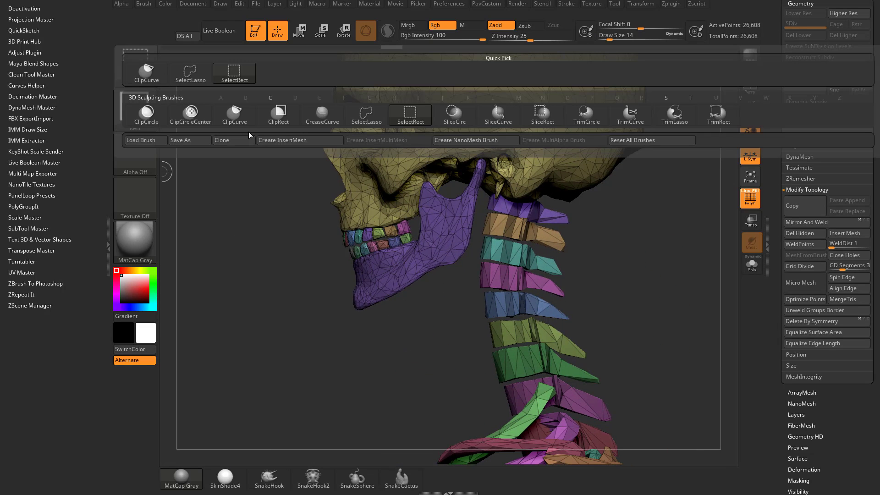
{"action": "left_click", "coordinate": [190, 73]}
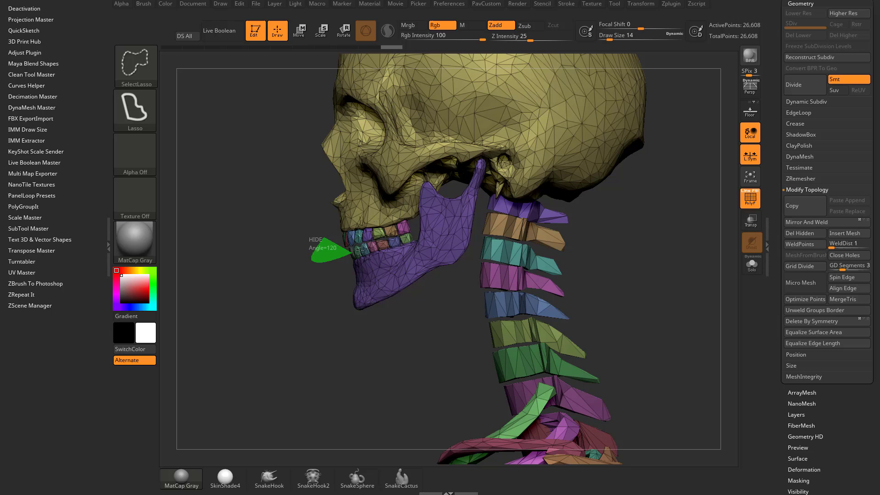
Isolate all the teeth with a lasso selection, combine them into one polygroup and show the whole skeleton again
{"action": "left_click_drag", "start_coordinate": [405, 237], "coordinate": [403, 237], "text": "ctrl+shift"}
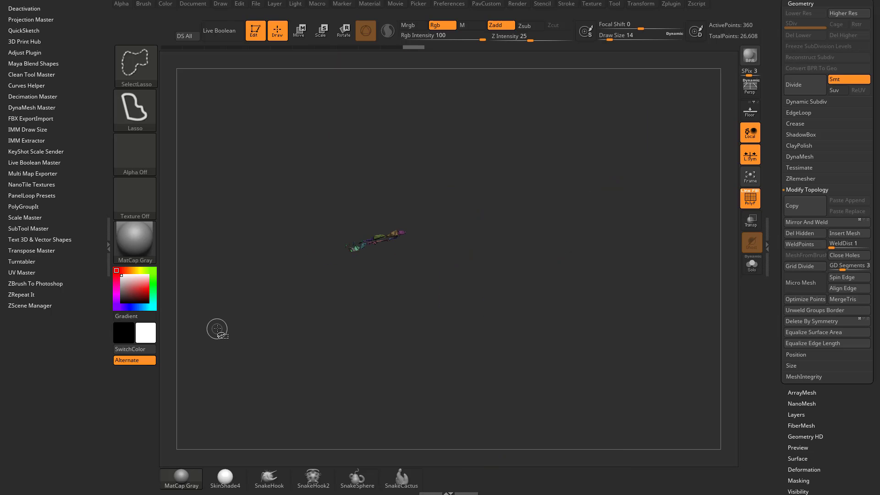
{"action": "left_click", "coordinate": [217, 329], "text": "ctrl+shift"}
{"action": "mouse_move", "coordinate": [286, 297]}
{"action": "left_mouse_down"}
{"action": "mouse_move", "coordinate": [365, 281]}
{"action": "mouse_move", "coordinate": [242, 291]}
{"action": "mouse_move", "coordinate": [285, 292]}
{"action": "left_mouse_up"}
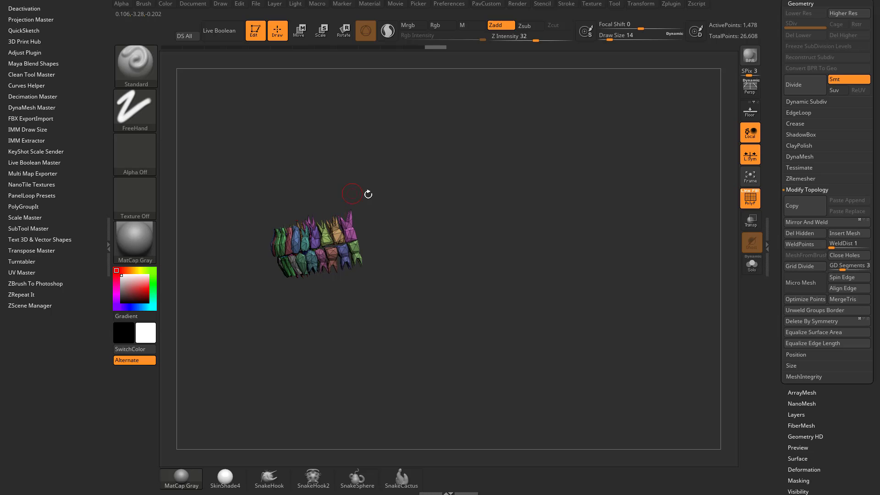
{"action": "key", "text": "ctrl+w"}
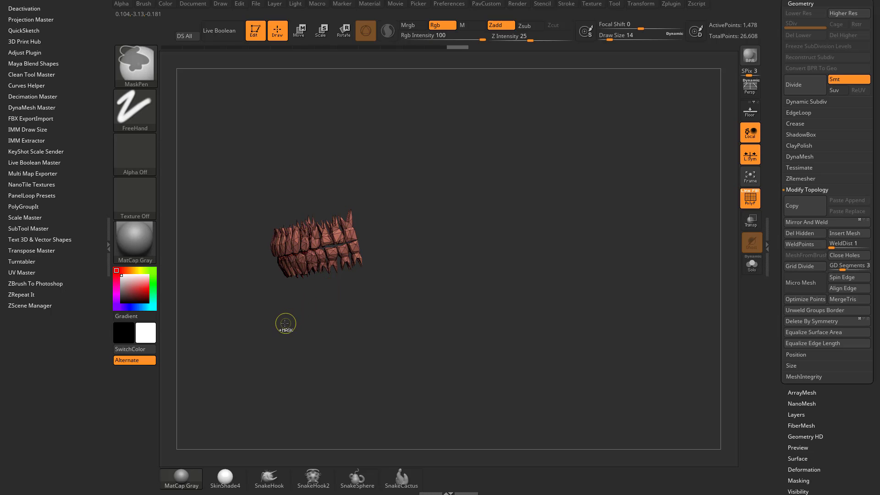
{"action": "left_click", "coordinate": [242, 317], "text": "ctrl+shift"}
Isolate the teeth polygroup and hide most of the lower row with a lasso
{"action": "mouse_move", "coordinate": [250, 287]}
{"action": "left_mouse_down"}
{"action": "mouse_move", "coordinate": [260, 348]}
{"action": "mouse_move", "coordinate": [247, 284]}
{"action": "mouse_move", "coordinate": [259, 305]}
{"action": "mouse_move", "coordinate": [275, 246]}
{"action": "mouse_move", "coordinate": [261, 274]}
{"action": "mouse_move", "coordinate": [279, 266]}
{"action": "left_mouse_up"}
{"action": "key", "text": "ctrl+shift"}
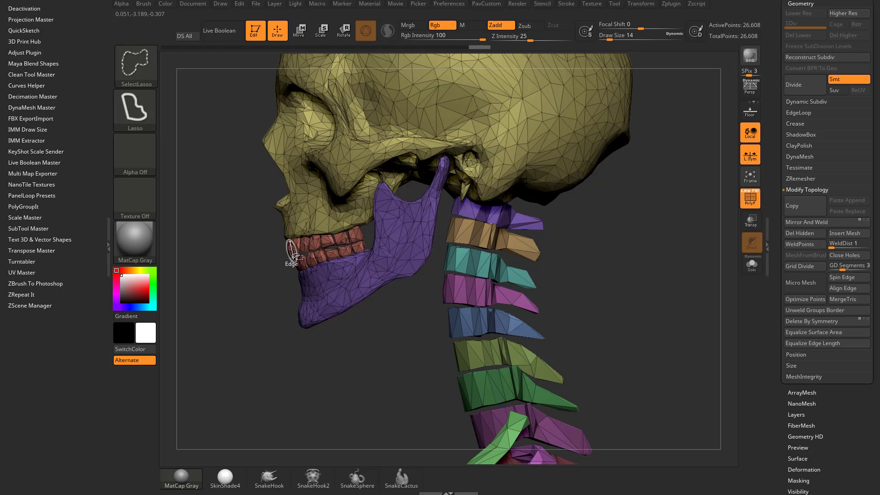
{"action": "left_click", "coordinate": [294, 251], "text": "ctrl+shift"}
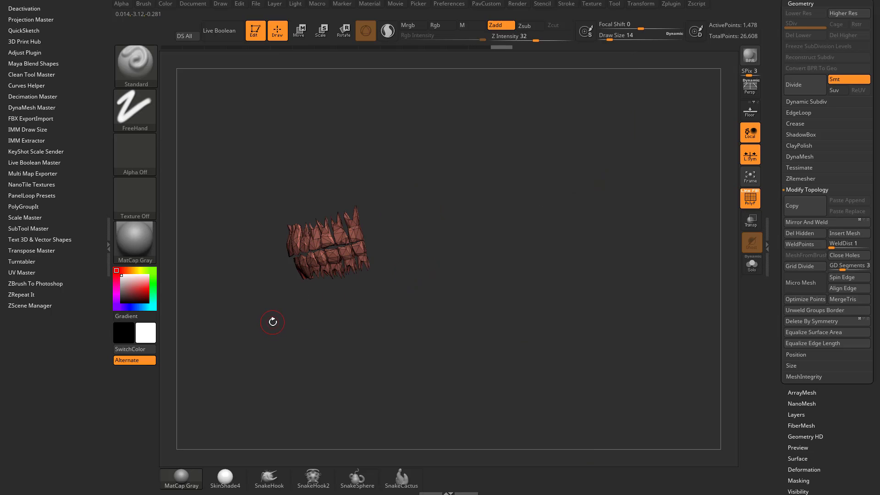
{"action": "mouse_move", "coordinate": [253, 331]}
{"action": "left_mouse_down", "text": "ctrl+shift"}
{"action": "mouse_move", "coordinate": [382, 328]}
{"action": "mouse_move", "coordinate": [395, 273]}
{"action": "mouse_move", "coordinate": [322, 258]}
{"action": "mouse_move", "coordinate": [254, 328]}
{"action": "left_mouse_up", "text": "ctrl+shift"}
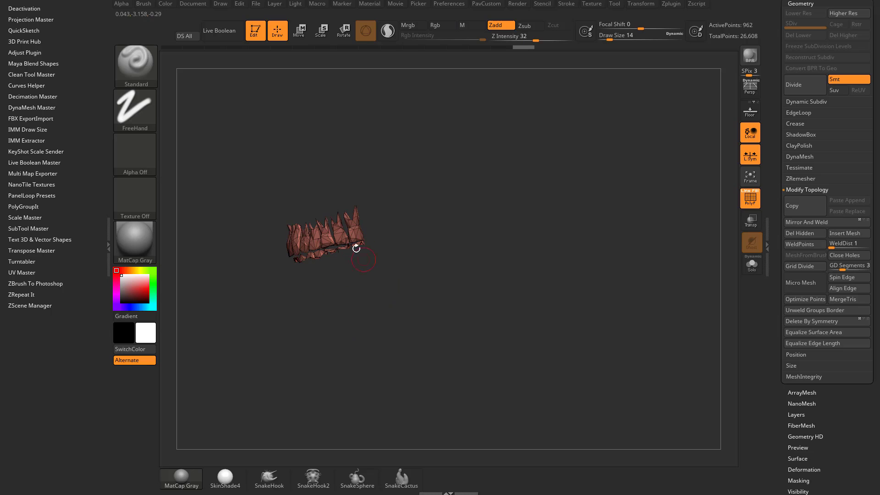
Leave only the upper teeth visible, give them their own polygroup and show the whole skeleton again
{"action": "key", "text": "ctrl+shift"}
{"action": "left_click", "coordinate": [264, 359], "text": "ctrl+shift"}
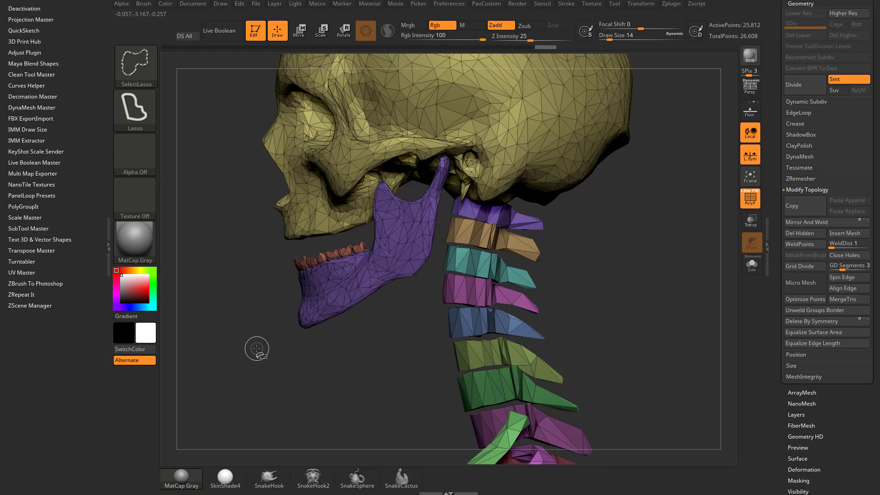
{"action": "left_click", "coordinate": [256, 350], "text": "ctrl+shift"}
{"action": "left_click_drag", "start_coordinate": [247, 341], "coordinate": [276, 401], "text": "ctrl+shift"}
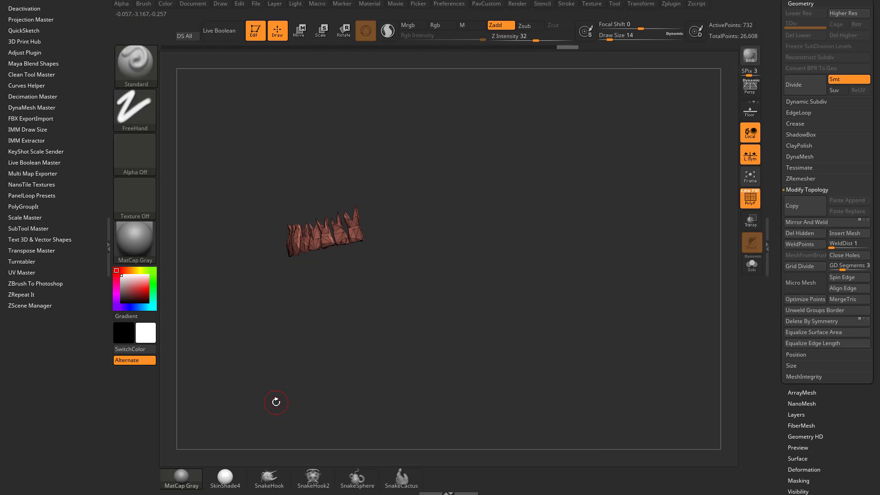
{"action": "key", "text": "ctrl"}
{"action": "left_click", "coordinate": [242, 360], "text": "ctrl+shift"}
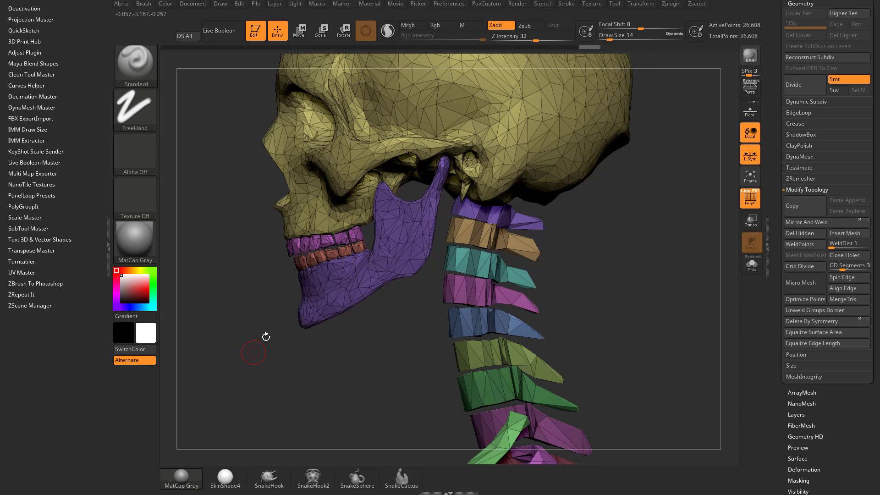
Isolate the mouth area with a lasso and extend the visible region to the complete skull, jaw and teeth
{"action": "key", "text": "ctrl+shift"}
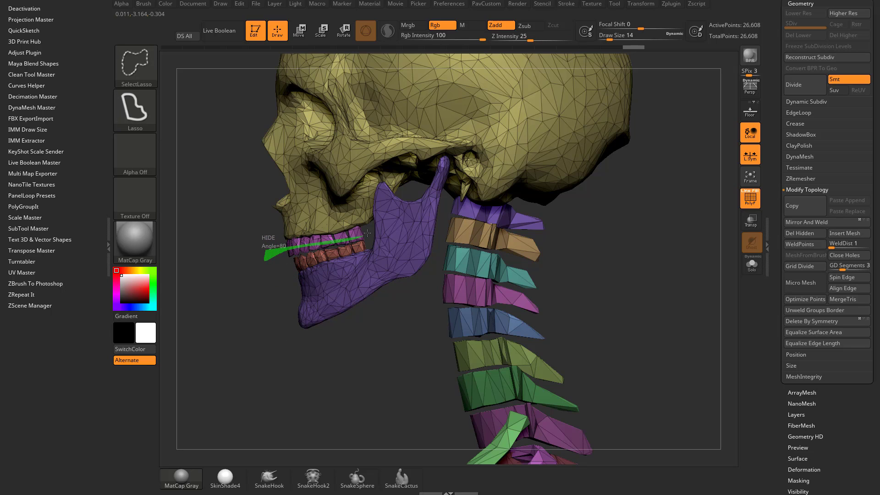
{"action": "mouse_move", "coordinate": [367, 233]}
{"action": "left_mouse_down", "text": "ctrl+shift"}
{"action": "mouse_move", "coordinate": [256, 259]}
{"action": "mouse_move", "coordinate": [250, 284]}
{"action": "mouse_move", "coordinate": [293, 208]}
{"action": "left_mouse_up", "text": "ctrl+shift"}
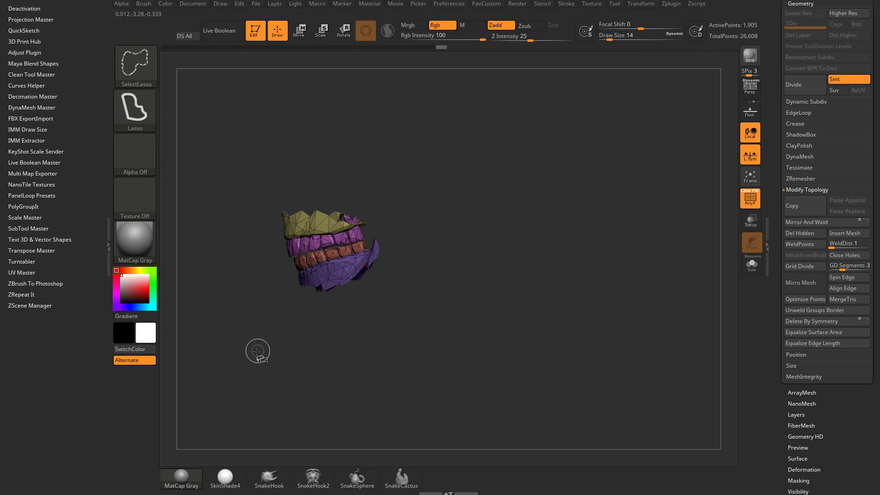
{"action": "left_click", "coordinate": [257, 351], "text": "ctrl+shift"}
{"action": "left_click_drag", "start_coordinate": [241, 324], "coordinate": [252, 305]}
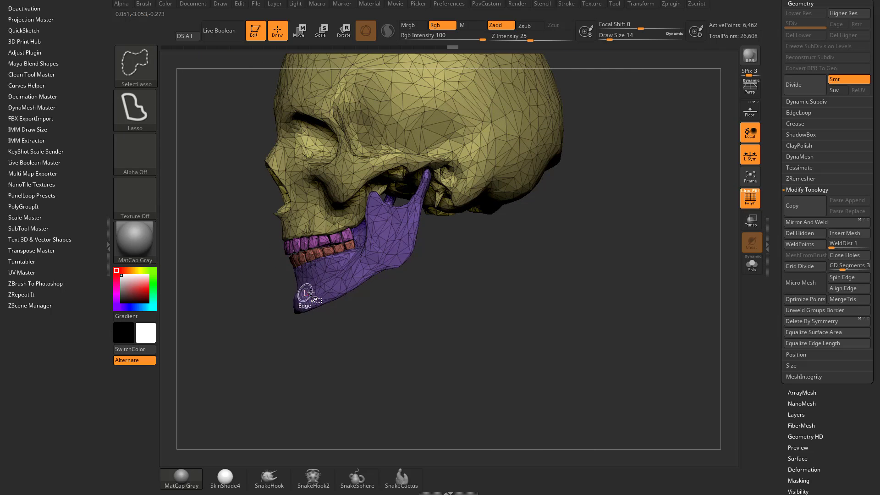
Hide the jaw and skull polygroups around the teeth, then bring the hidden geometry back
{"action": "left_click", "coordinate": [305, 293], "text": "ctrl+alt+shift"}
{"action": "left_click", "coordinate": [354, 220], "text": "ctrl+alt+shift"}
{"action": "left_click_drag", "start_coordinate": [354, 221], "coordinate": [259, 338]}
{"action": "mouse_move", "coordinate": [391, 212]}
{"action": "left_mouse_down", "text": "ctrl+alt+shift"}
{"action": "mouse_move", "coordinate": [282, 240]}
{"action": "mouse_move", "coordinate": [387, 221]}
{"action": "left_mouse_up", "text": "ctrl+alt+shift"}
{"action": "left_click", "coordinate": [210, 297], "text": "ctrl+shift"}
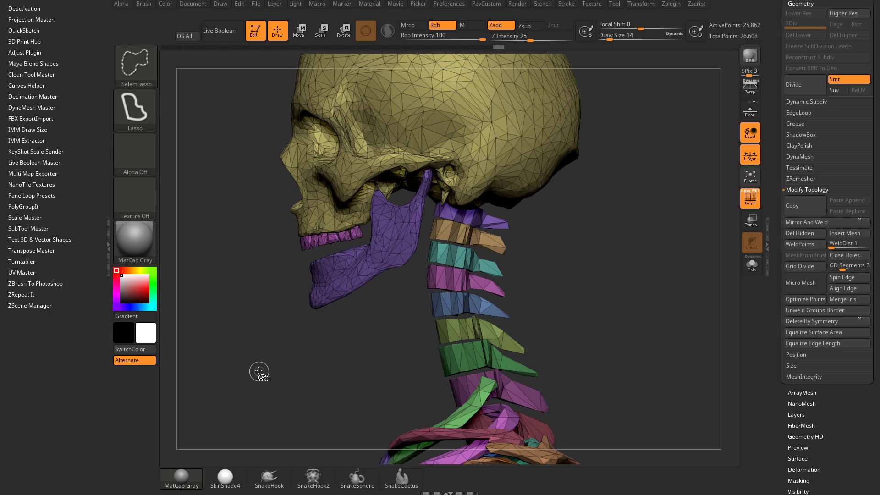
Bring the hidden lower teeth back into view together with the rest of the skeleton
{"action": "left_click_drag", "start_coordinate": [231, 310], "coordinate": [290, 393], "text": "ctrl+shift"}
{"action": "left_click_drag", "start_coordinate": [267, 358], "coordinate": [279, 228]}
{"action": "left_click", "coordinate": [263, 356], "text": "ctrl+shift"}
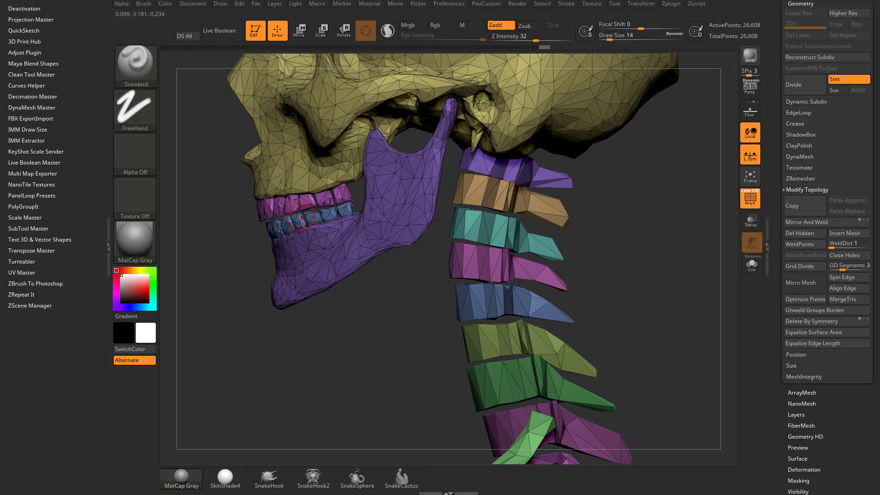
Isolate the jaw with the lower teeth, merge them into one polygroup and show the whole skeleton again
{"action": "left_click", "coordinate": [344, 226], "text": "ctrl+shift"}
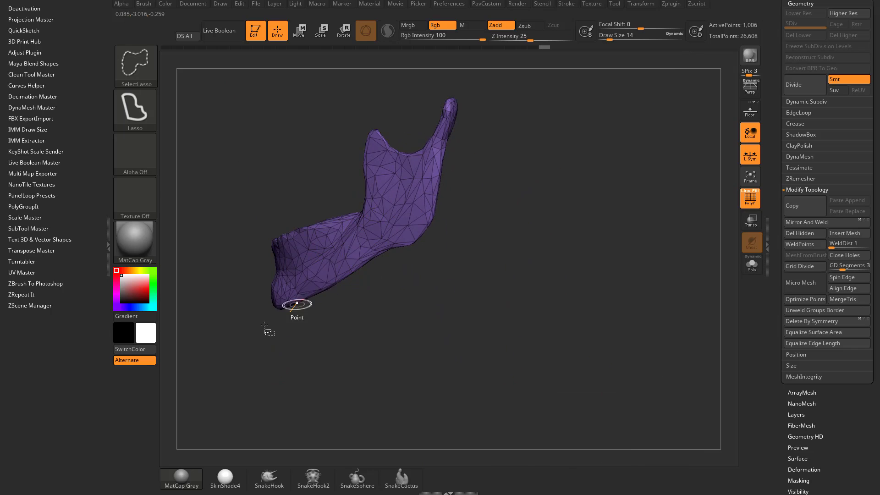
{"action": "left_click", "coordinate": [297, 303], "text": "ctrl+shift"}
{"action": "left_click", "coordinate": [296, 225], "text": "ctrl+shift"}
{"action": "left_click", "coordinate": [271, 349], "text": "ctrl+shift"}
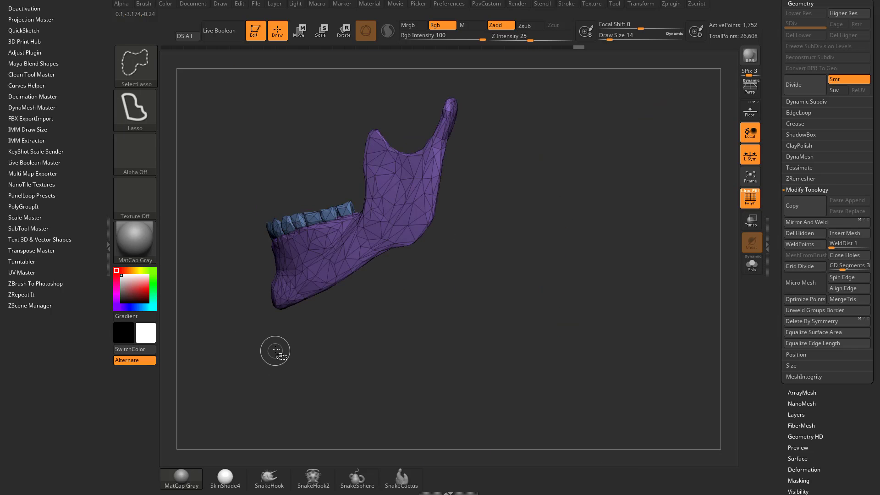
{"action": "left_click", "coordinate": [263, 346], "text": "ctrl+shift"}
{"action": "left_click_drag", "start_coordinate": [220, 315], "coordinate": [252, 377], "text": "alt"}
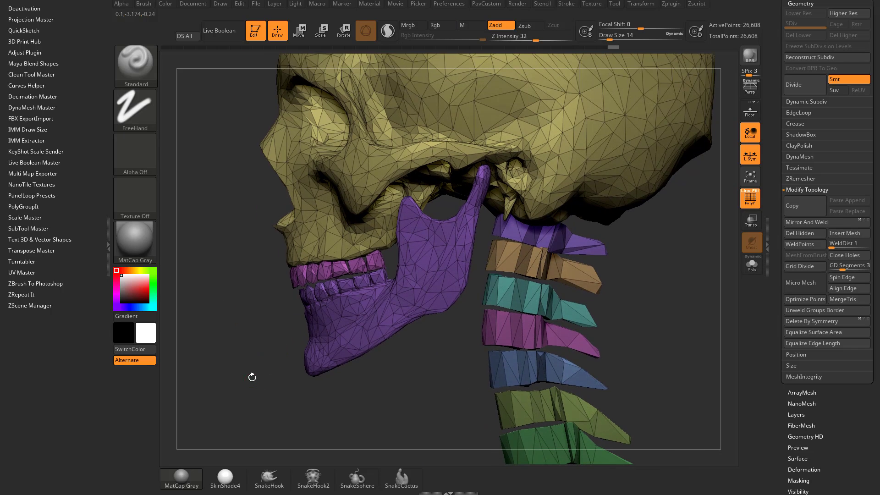
Isolate the skull with the upper teeth, merge them into one polygroup and show the whole skeleton again
{"action": "left_click", "coordinate": [356, 216], "text": "ctrl+shift"}
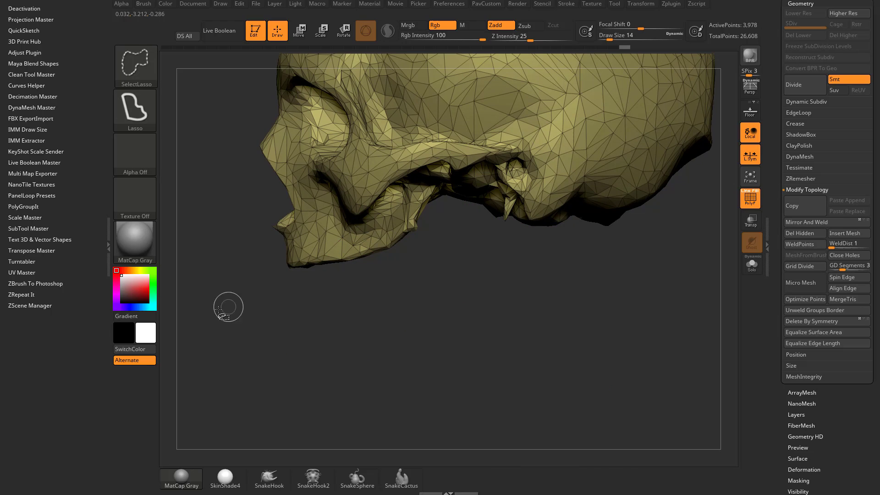
{"action": "left_click", "coordinate": [240, 346], "text": "ctrl+shift"}
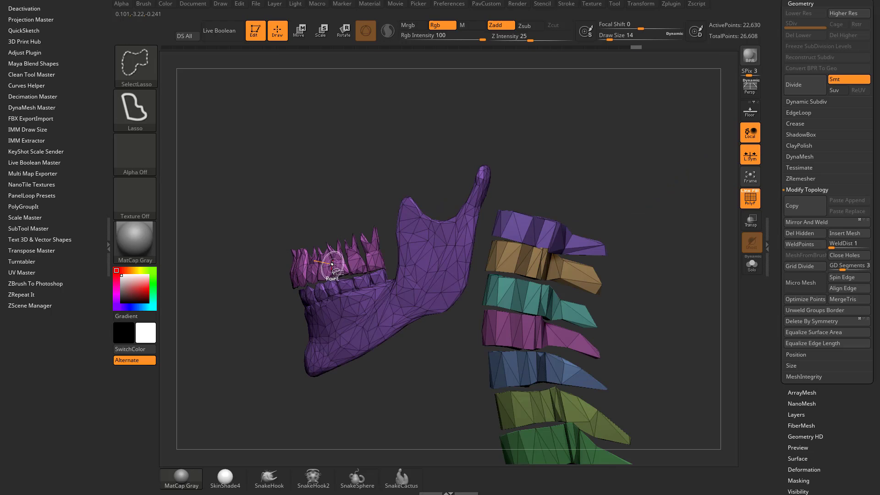
{"action": "left_click", "coordinate": [326, 268], "text": "ctrl+shift"}
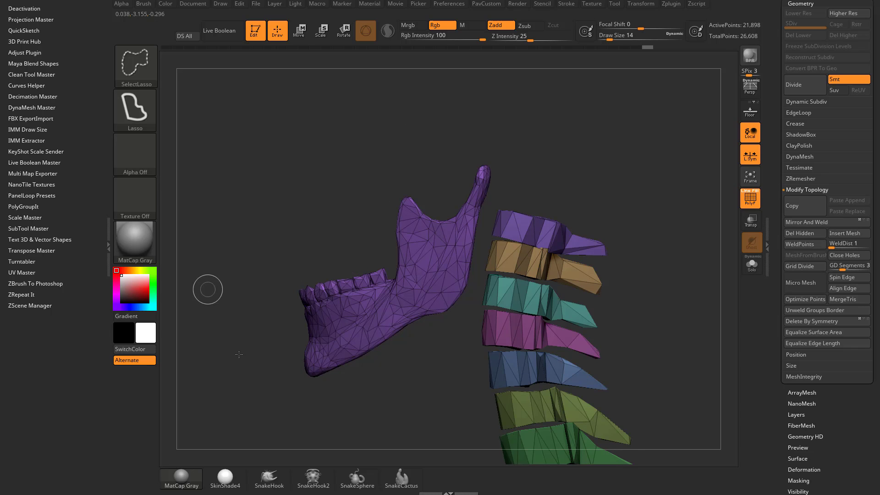
{"action": "left_click", "coordinate": [258, 389], "text": "ctrl+shift"}
{"action": "key", "text": "ctrl+w"}
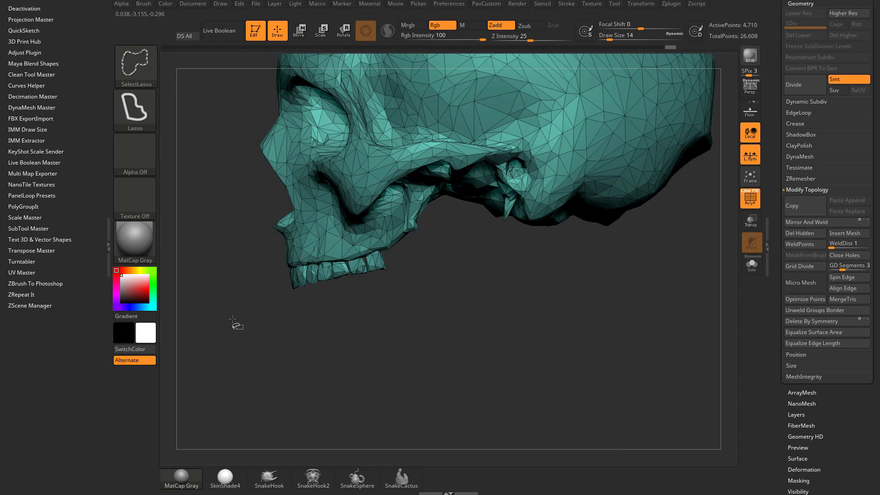
{"action": "left_click", "coordinate": [236, 324], "text": "ctrl+shift"}
Isolate the skull polygroup to check its extent, and bring back the full skeleton
{"action": "left_click_drag", "start_coordinate": [251, 369], "coordinate": [230, 325], "text": "alt"}
{"action": "left_click_drag", "start_coordinate": [559, 214], "coordinate": [584, 175]}
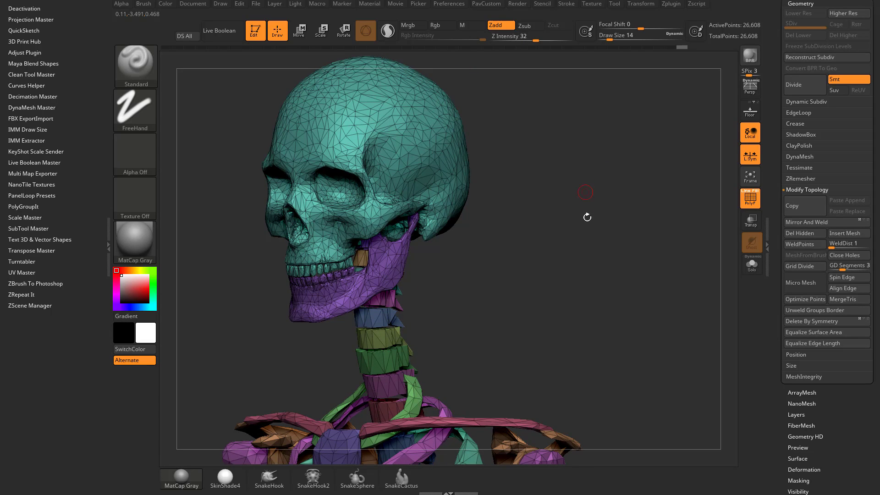
{"action": "mouse_move", "coordinate": [586, 217]}
{"action": "left_mouse_down"}
{"action": "mouse_move", "coordinate": [584, 263]}
{"action": "mouse_move", "coordinate": [632, 263]}
{"action": "mouse_move", "coordinate": [597, 255]}
{"action": "mouse_move", "coordinate": [610, 252]}
{"action": "left_mouse_up"}
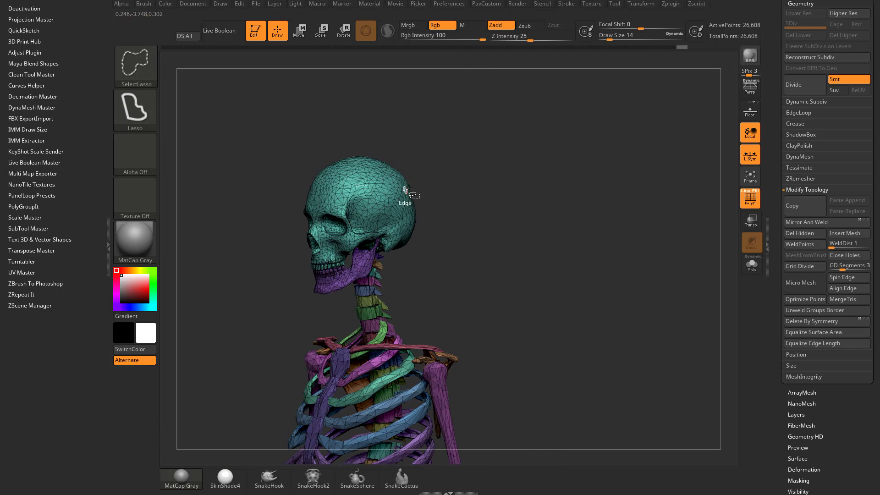
{"action": "left_click", "coordinate": [408, 191], "text": "ctrl+shift"}
{"action": "left_click", "coordinate": [452, 177], "text": "ctrl+shift"}
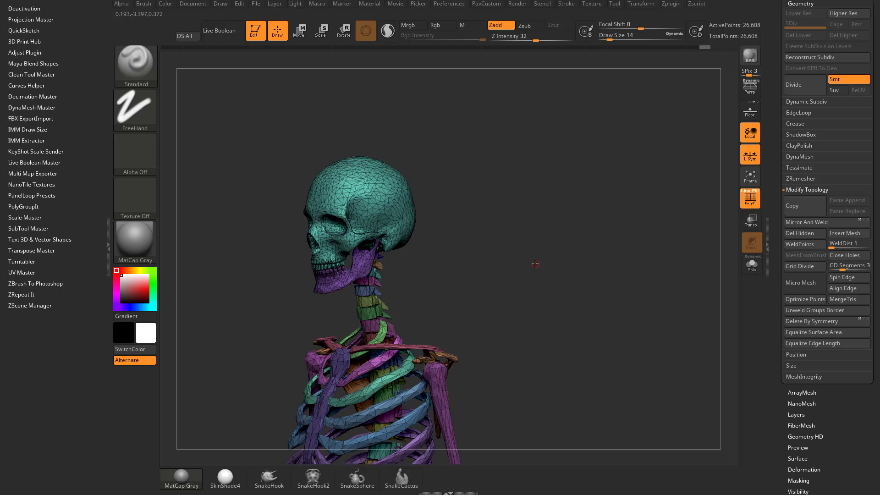
Lasso the sternum and front rib ends, invert the visibility to hide them, and hide further lower rib sections
{"action": "mouse_move", "coordinate": [499, 261]}
{"action": "left_mouse_down"}
{"action": "mouse_move", "coordinate": [524, 290]}
{"action": "mouse_move", "coordinate": [585, 202]}
{"action": "mouse_move", "coordinate": [602, 236]}
{"action": "mouse_move", "coordinate": [593, 222]}
{"action": "left_mouse_up"}
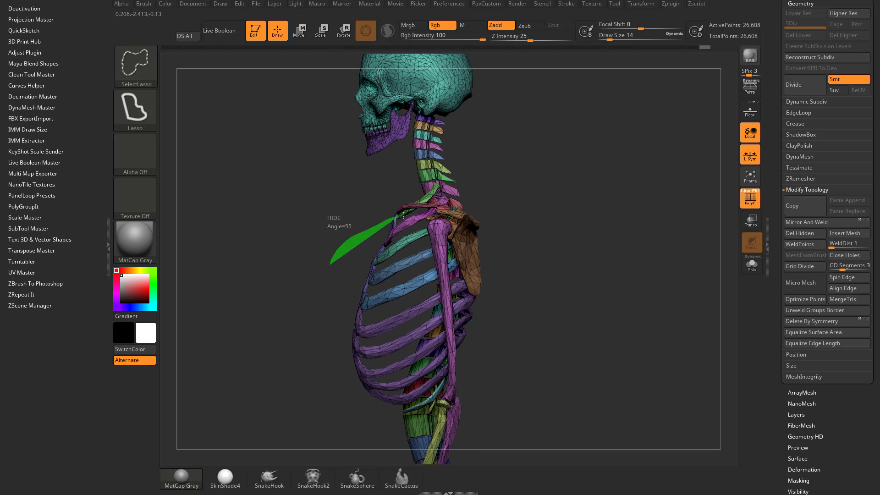
{"action": "left_click_drag", "start_coordinate": [403, 214], "coordinate": [387, 428], "text": "ctrl+shift"}
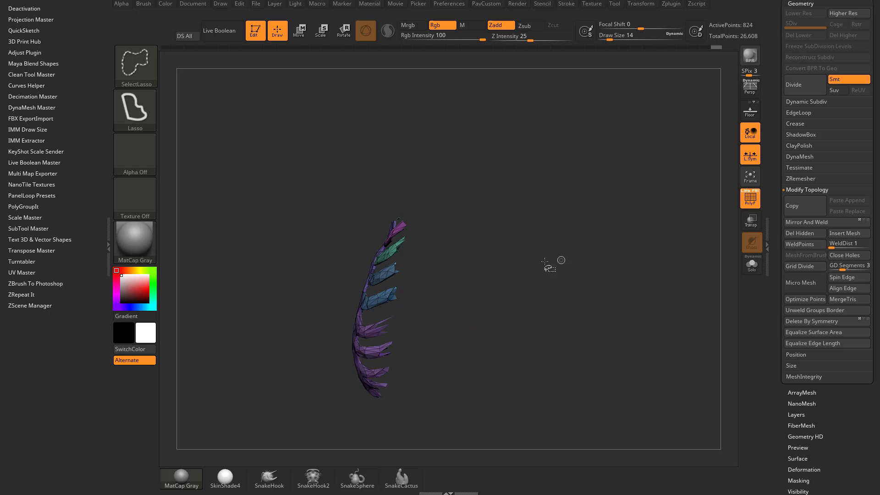
{"action": "left_click", "coordinate": [596, 228], "text": "ctrl+shift"}
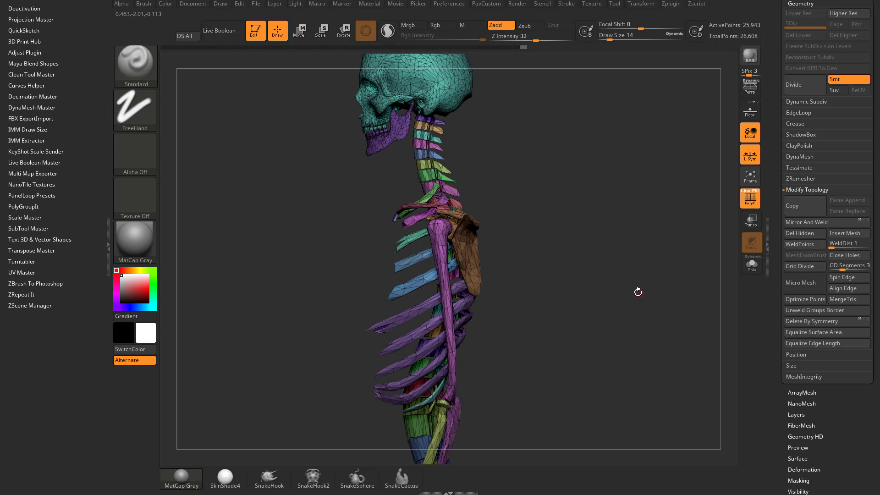
{"action": "mouse_move", "coordinate": [638, 290]}
{"action": "left_mouse_down"}
{"action": "mouse_move", "coordinate": [624, 204]}
{"action": "mouse_move", "coordinate": [597, 221]}
{"action": "mouse_move", "coordinate": [598, 238]}
{"action": "left_mouse_up"}
{"action": "mouse_move", "coordinate": [485, 359]}
{"action": "left_mouse_down", "text": "ctrl+shift"}
{"action": "mouse_move", "coordinate": [477, 319]}
{"action": "mouse_move", "coordinate": [431, 390]}
{"action": "mouse_move", "coordinate": [440, 394]}
{"action": "left_mouse_up", "text": "ctrl+shift"}
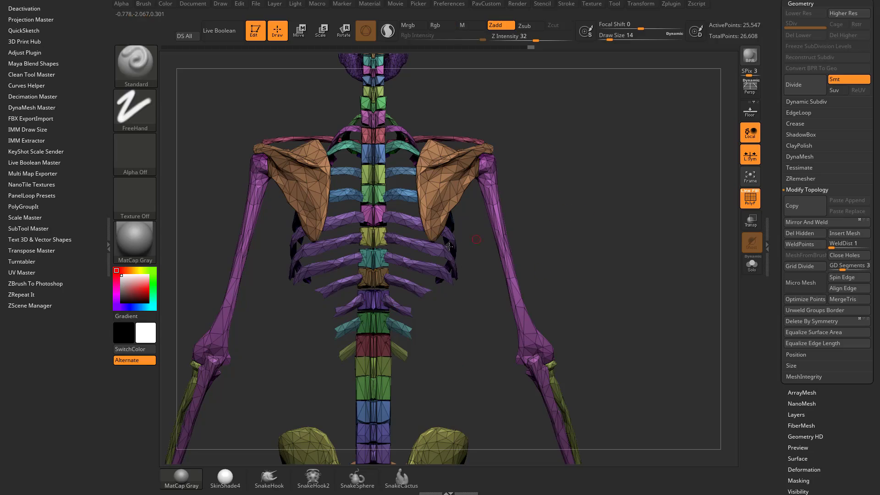
Hide additional pieces of the upper and side ribs with lasso selections from the back and front
{"action": "mouse_move", "coordinate": [449, 246]}
{"action": "left_mouse_down"}
{"action": "mouse_move", "coordinate": [572, 220]}
{"action": "mouse_move", "coordinate": [462, 206]}
{"action": "mouse_move", "coordinate": [476, 201]}
{"action": "mouse_move", "coordinate": [665, 186]}
{"action": "mouse_move", "coordinate": [503, 210]}
{"action": "left_mouse_up"}
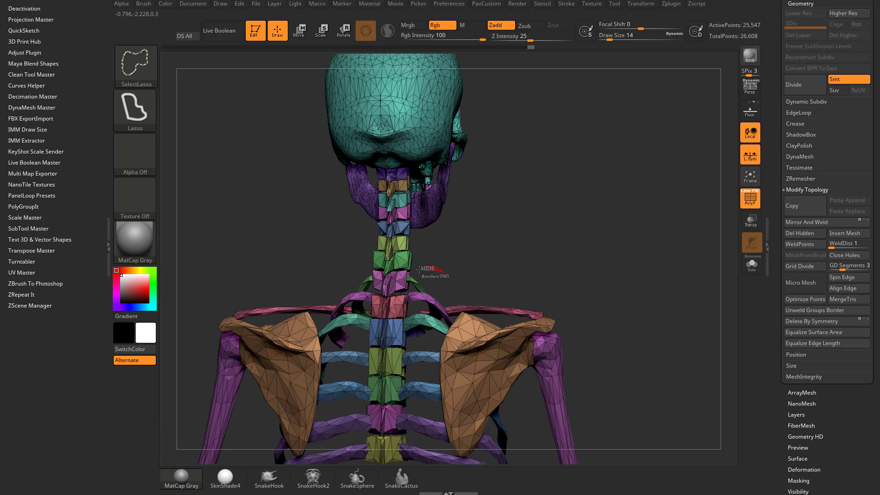
{"action": "left_click_drag", "start_coordinate": [418, 269], "coordinate": [430, 281], "text": "ctrl+alt+shift"}
{"action": "left_click_drag", "start_coordinate": [630, 231], "coordinate": [525, 220], "text": "alt"}
{"action": "mouse_move", "coordinate": [591, 202]}
{"action": "left_mouse_down", "text": "alt"}
{"action": "mouse_move", "coordinate": [618, 241]}
{"action": "mouse_move", "coordinate": [599, 262]}
{"action": "left_mouse_up", "text": "alt"}
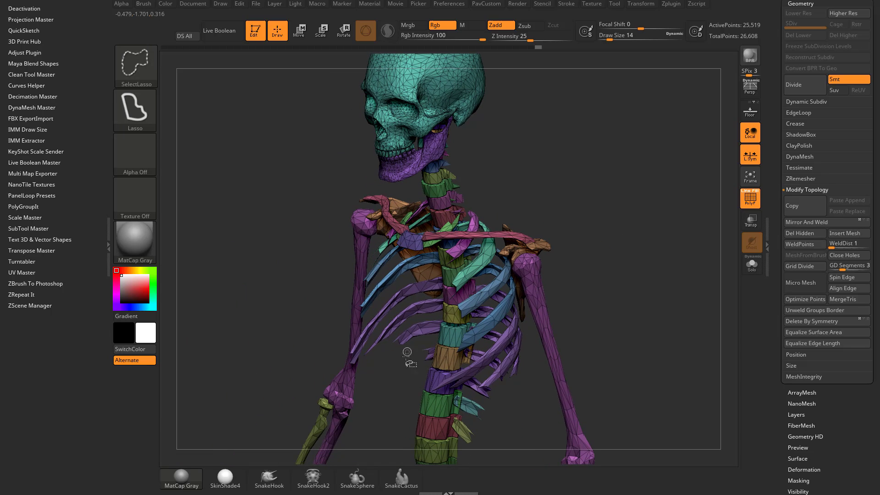
{"action": "left_click_drag", "start_coordinate": [374, 290], "coordinate": [366, 279], "text": "ctrl+alt+shift"}
{"action": "mouse_move", "coordinate": [633, 257]}
{"action": "left_mouse_down"}
{"action": "mouse_move", "coordinate": [650, 248]}
{"action": "mouse_move", "coordinate": [540, 243]}
{"action": "left_mouse_up"}
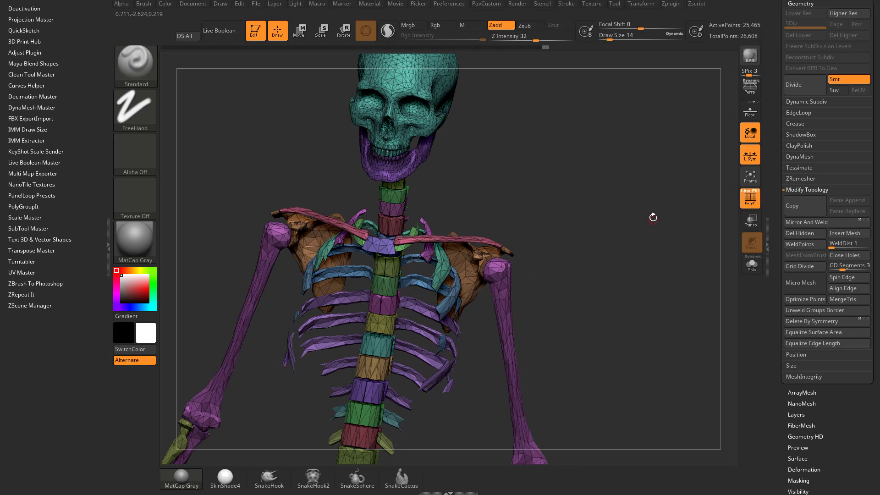
Invert the visibility to the selected rib pieces, extend it to the complete rib cage, assign one polygroup and show the whole skeleton
{"action": "left_click", "coordinate": [635, 222], "text": "ctrl+shift"}
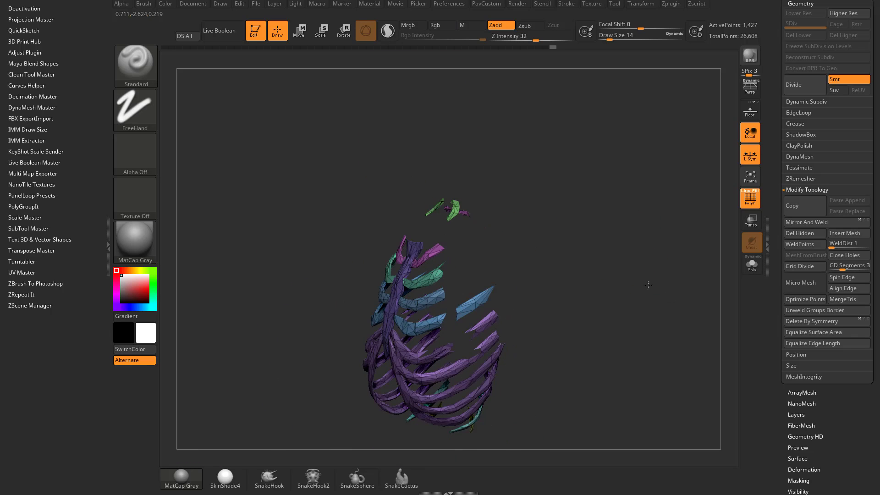
{"action": "mouse_move", "coordinate": [648, 284]}
{"action": "left_mouse_down"}
{"action": "mouse_move", "coordinate": [623, 258]}
{"action": "mouse_move", "coordinate": [491, 267]}
{"action": "mouse_move", "coordinate": [506, 250]}
{"action": "left_mouse_up"}
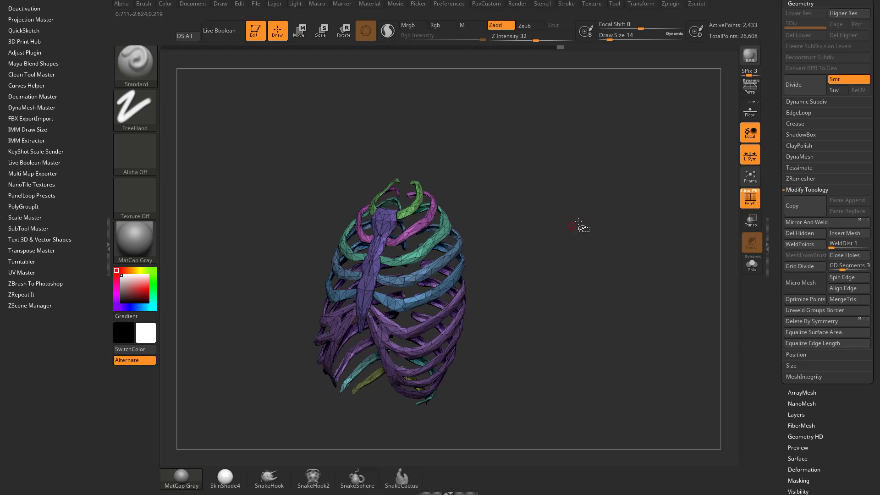
{"action": "left_click", "coordinate": [617, 262], "text": "ctrl+shift"}
{"action": "left_click_drag", "start_coordinate": [617, 261], "coordinate": [660, 281]}
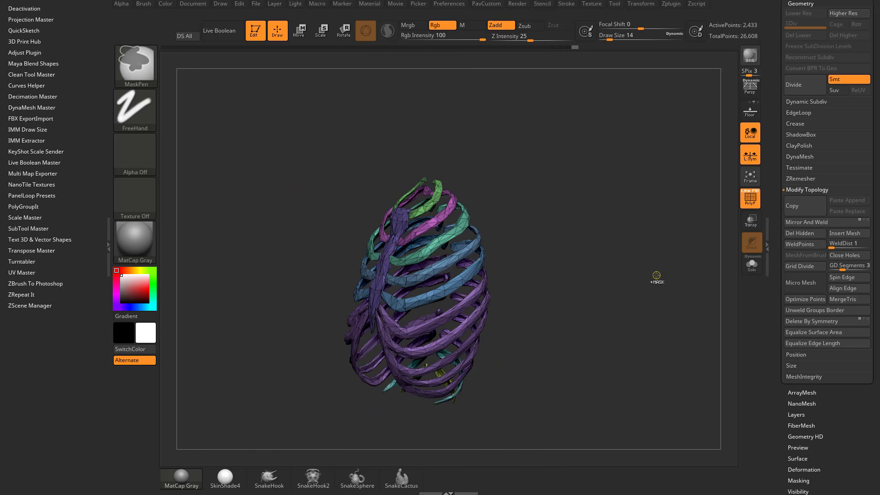
{"action": "key", "text": "ctrl+w"}
{"action": "left_click", "coordinate": [617, 218], "text": "ctrl+shift"}
{"action": "left_click_drag", "start_coordinate": [617, 216], "coordinate": [686, 197]}
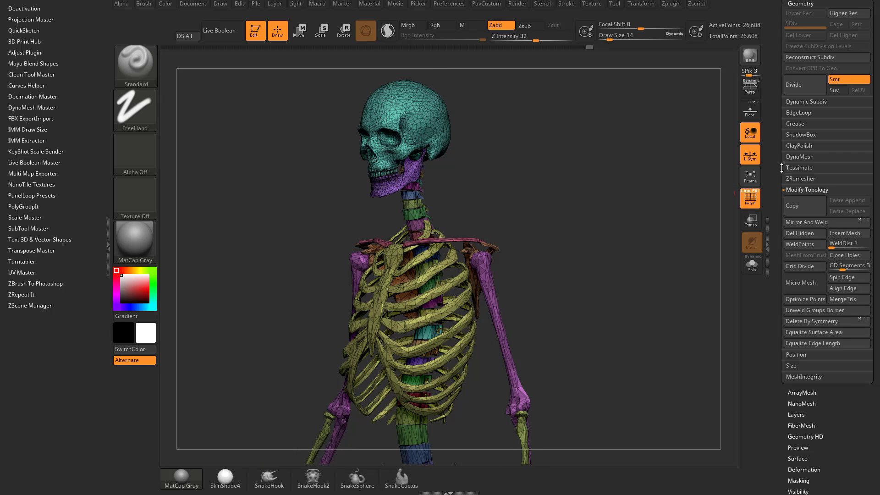
Bring the subtool splitting options into view and preview the skull polygroup in isolation, restoring the full skeleton
{"action": "left_click_drag", "start_coordinate": [781, 168], "coordinate": [768, 286]}
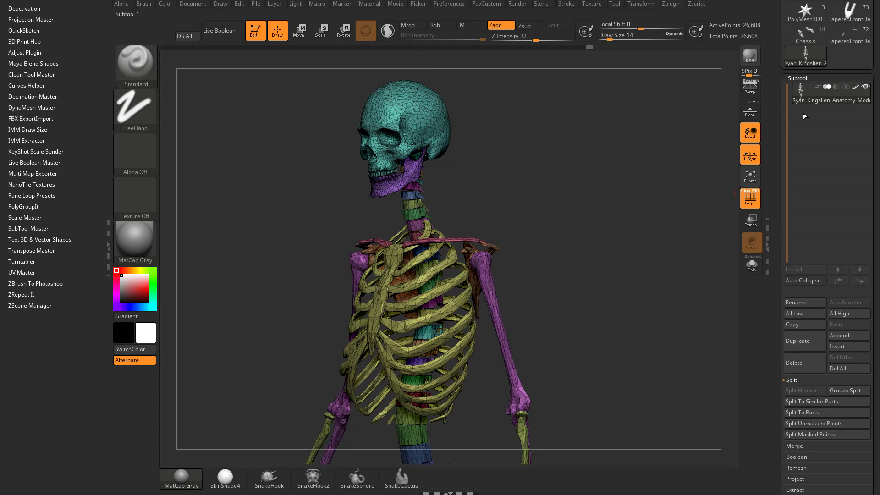
{"action": "left_click_drag", "start_coordinate": [633, 208], "coordinate": [627, 200]}
{"action": "left_click_drag", "start_coordinate": [528, 153], "coordinate": [534, 149]}
{"action": "key", "text": "ctrl+shift"}
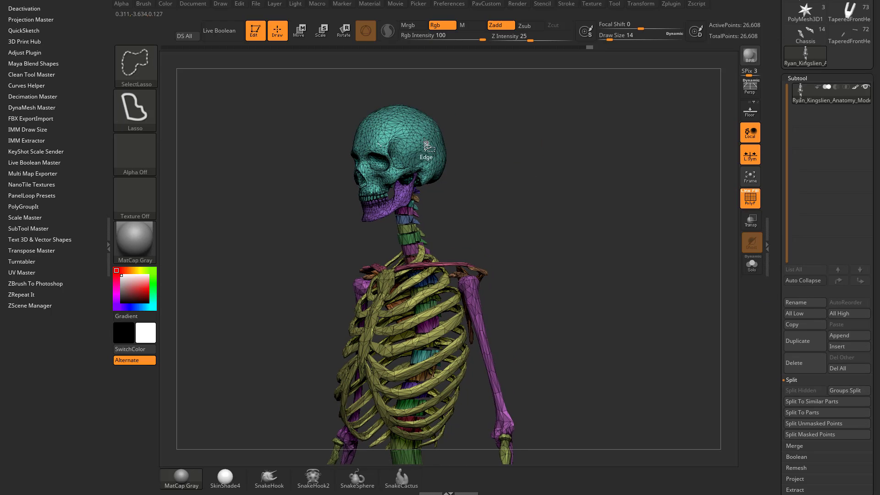
{"action": "left_click", "coordinate": [425, 133], "text": "ctrl+shift"}
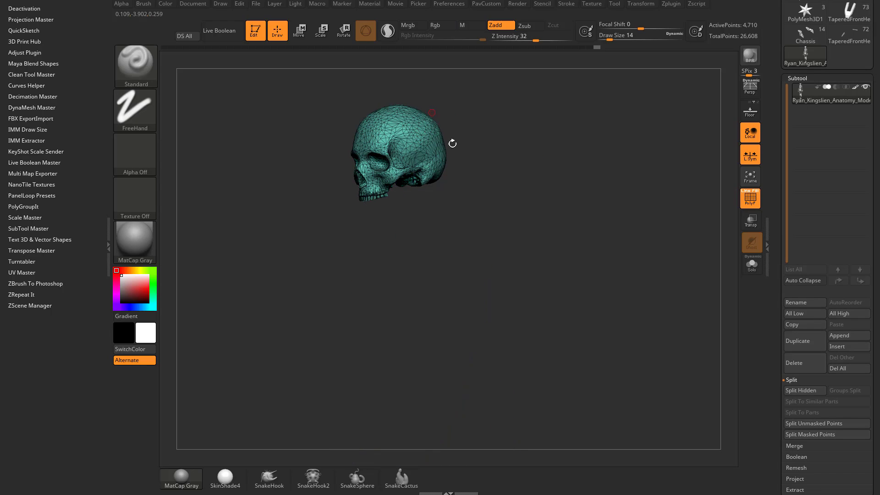
{"action": "left_click_drag", "start_coordinate": [773, 270], "coordinate": [774, 214]}
{"action": "left_click", "coordinate": [545, 199], "text": "ctrl+shift"}
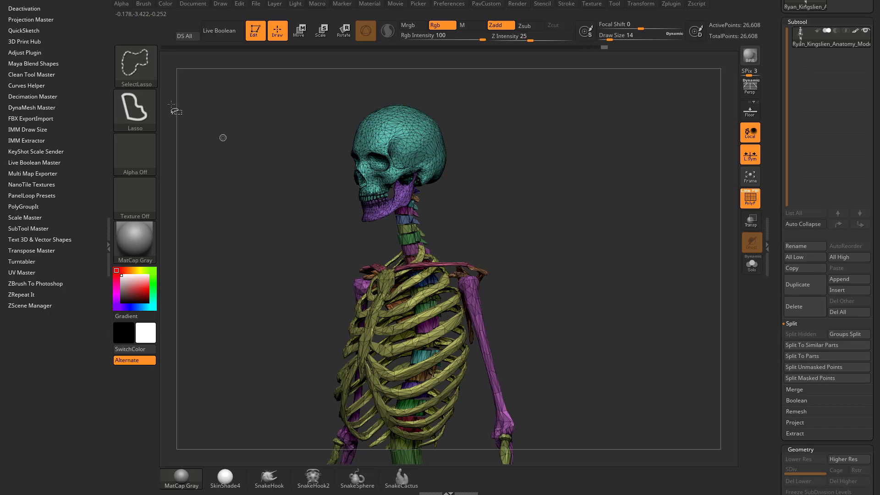
{"action": "left_click_drag", "start_coordinate": [567, 138], "coordinate": [585, 237], "text": "alt"}
{"action": "left_click", "coordinate": [436, 230], "text": "ctrl+shift"}
{"action": "left_click", "coordinate": [580, 175], "text": "ctrl+shift"}
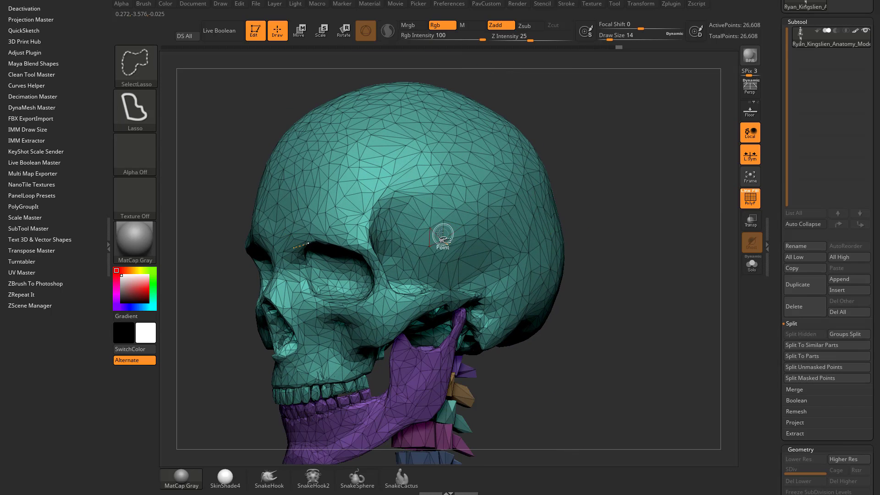
Switch the selection brush to SelectRect and isolate the skull polygroup
{"action": "left_click", "coordinate": [140, 76]}
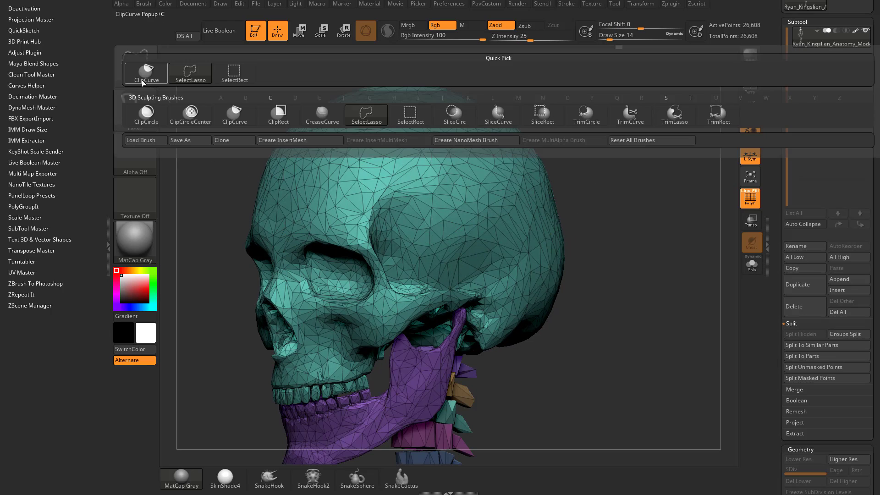
{"action": "left_click_drag", "start_coordinate": [563, 215], "coordinate": [568, 137], "text": "alt"}
{"action": "left_click", "coordinate": [466, 221], "text": "ctrl+shift"}
{"action": "mouse_move", "coordinate": [598, 210]}
{"action": "left_mouse_down", "text": "alt"}
{"action": "mouse_move", "coordinate": [545, 200]}
{"action": "mouse_move", "coordinate": [555, 192]}
{"action": "left_mouse_up", "text": "alt"}
{"action": "key", "text": "s"}
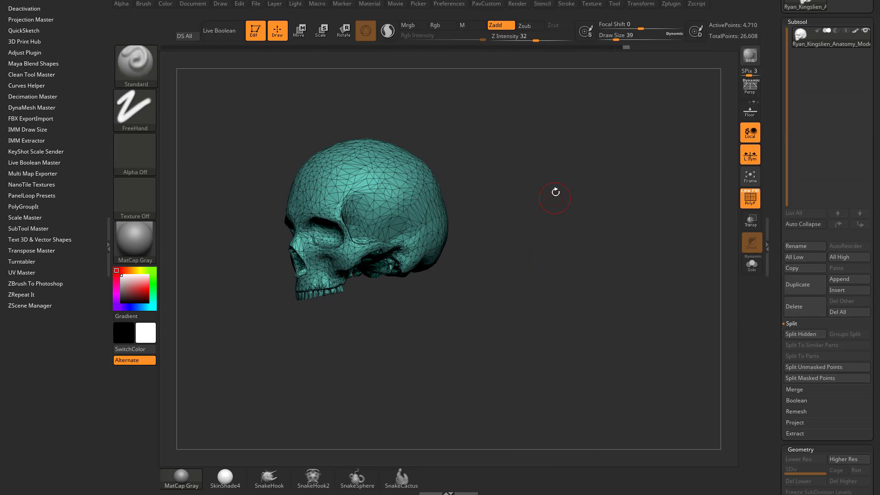
Split the hidden geometry away from the isolated skull so the skull is a separate subtool
{"action": "left_click_drag", "start_coordinate": [533, 161], "coordinate": [625, 185]}
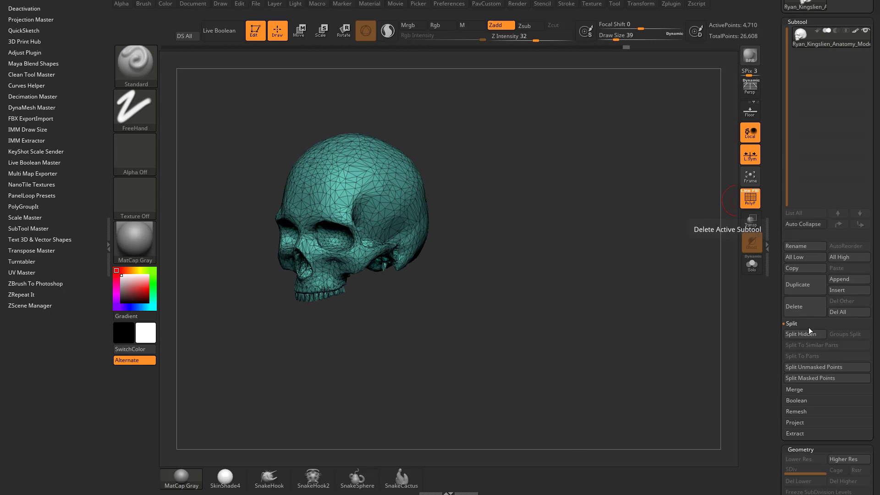
{"action": "left_click", "coordinate": [792, 323]}
{"action": "left_click", "coordinate": [794, 322]}
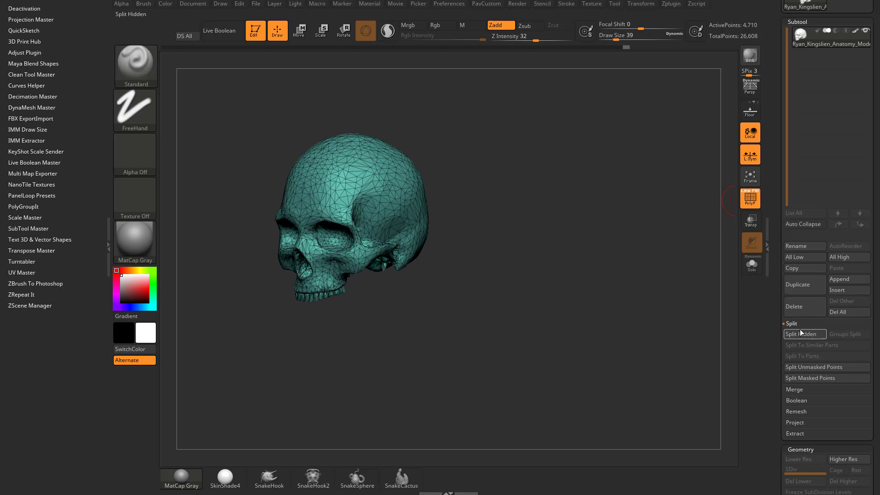
{"action": "left_click", "coordinate": [799, 331]}
Switch to the remaining skeleton subtool, hide its jaw with the lower teeth, and split the hidden part into its own subtool
{"action": "left_click_drag", "start_coordinate": [587, 203], "coordinate": [522, 248]}
{"action": "left_click", "coordinate": [432, 296], "text": "alt"}
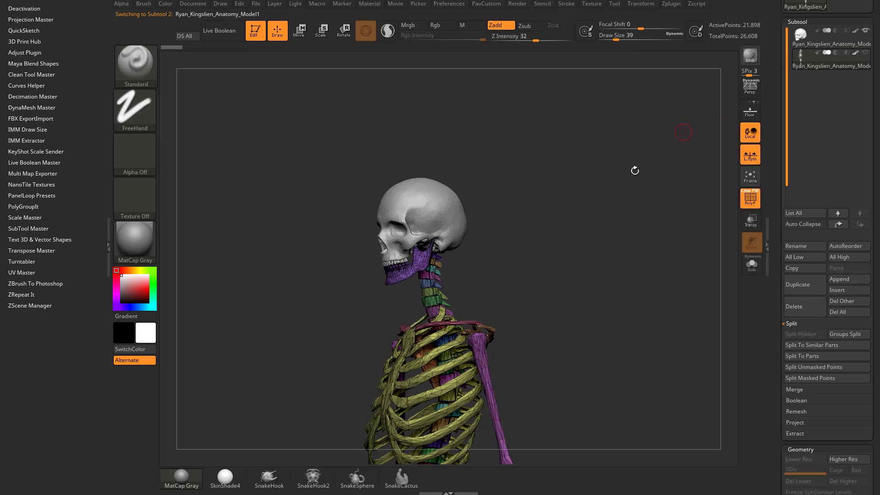
{"action": "left_click_drag", "start_coordinate": [609, 182], "coordinate": [624, 213], "text": "alt"}
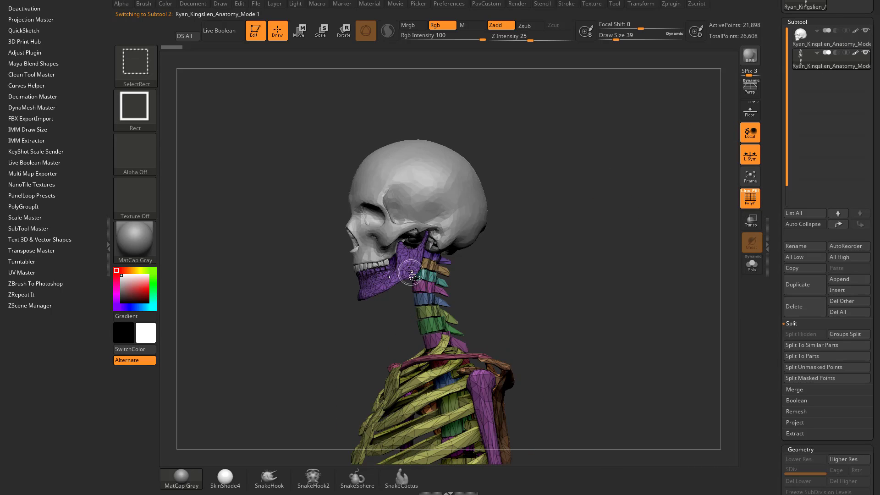
{"action": "left_click", "coordinate": [409, 270], "text": "ctrl+shift"}
{"action": "left_click", "coordinate": [616, 225], "text": "ctrl+shift"}
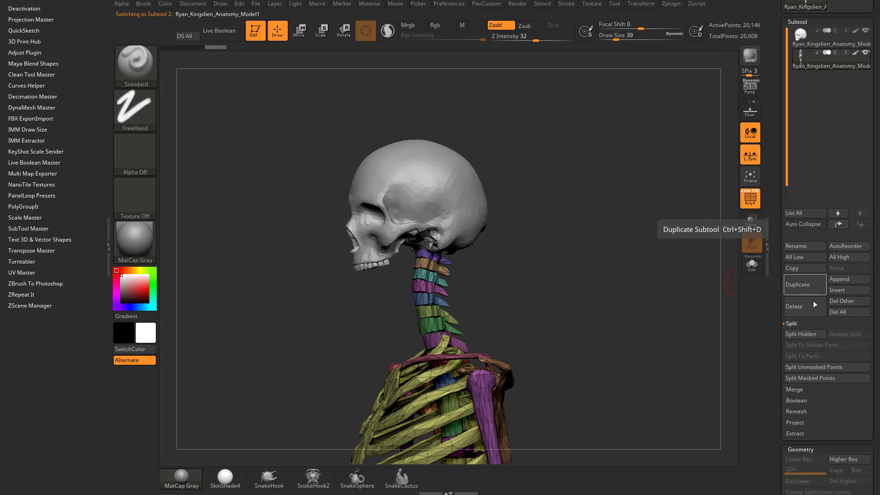
{"action": "left_click", "coordinate": [804, 334]}
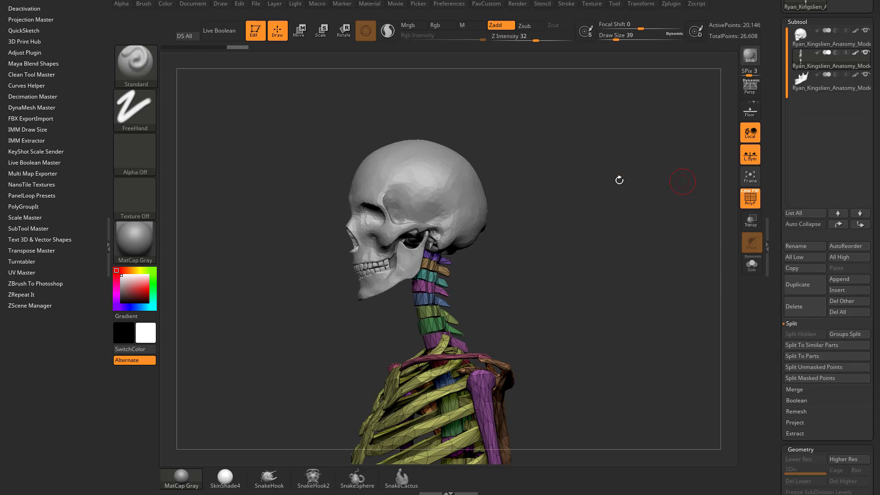
Solo the remaining skeleton subtool, set the draw size to 23 and examine the stray polygons above the top neck vertebra
{"action": "left_click_drag", "start_coordinate": [531, 300], "coordinate": [569, 243]}
{"action": "left_click_drag", "start_coordinate": [673, 238], "coordinate": [713, 271]}
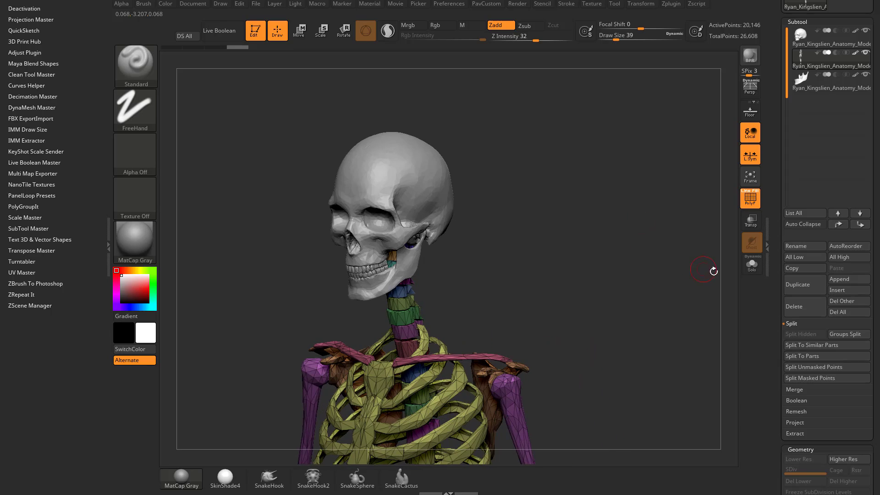
{"action": "left_click", "coordinate": [752, 265]}
{"action": "left_click_drag", "start_coordinate": [620, 273], "coordinate": [657, 353], "text": "alt"}
{"action": "left_click_drag", "start_coordinate": [657, 353], "coordinate": [563, 245]}
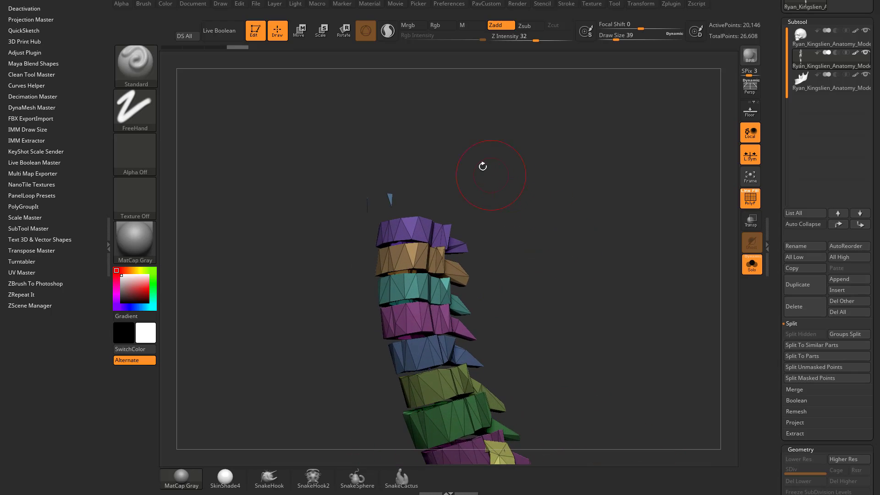
{"action": "mouse_move", "coordinate": [482, 166]}
{"action": "left_mouse_down", "text": "alt"}
{"action": "mouse_move", "coordinate": [495, 253]}
{"action": "mouse_move", "coordinate": [576, 250]}
{"action": "mouse_move", "coordinate": [564, 246]}
{"action": "left_mouse_up", "text": "alt"}
{"action": "key", "text": "s"}
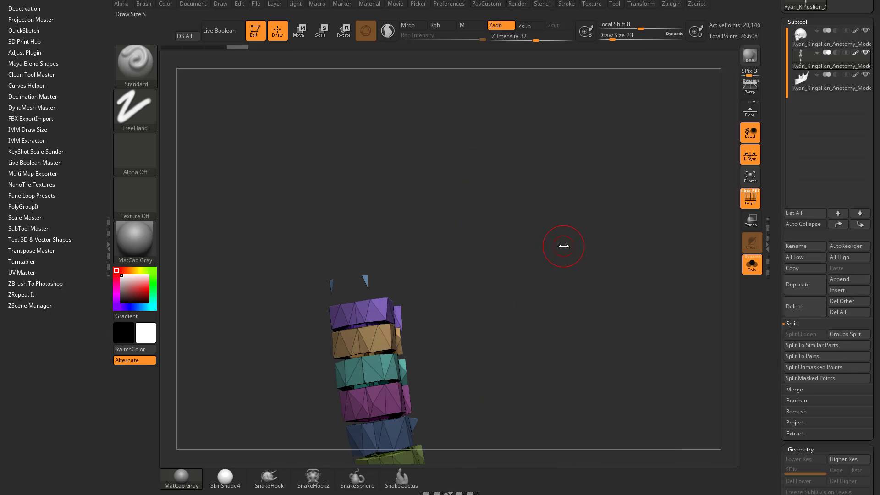
{"action": "left_click_drag", "start_coordinate": [628, 216], "coordinate": [504, 218]}
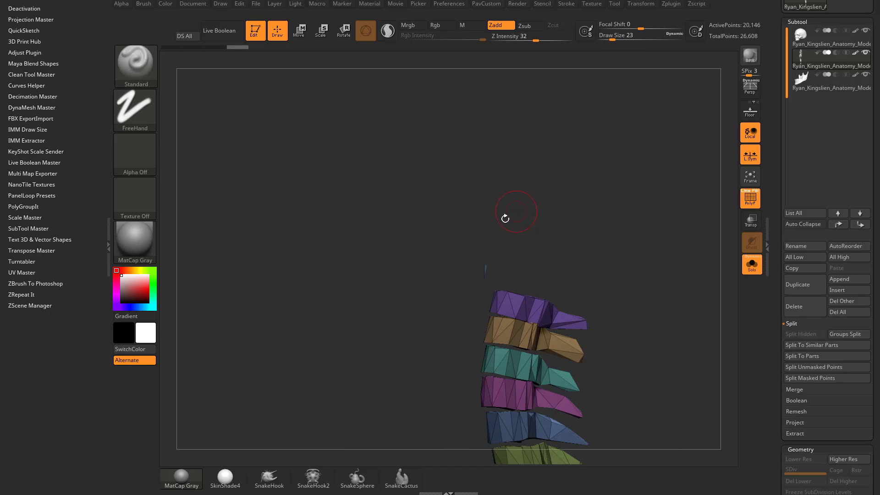
{"action": "left_click_drag", "start_coordinate": [447, 201], "coordinate": [498, 290], "text": "ctrl+alt+shift"}
{"action": "key", "text": "4"}
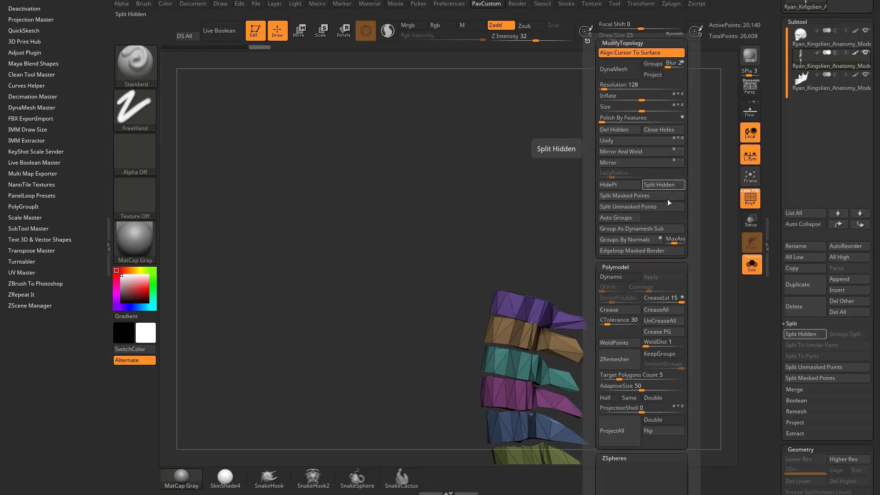
{"action": "left_click_drag", "start_coordinate": [643, 207], "coordinate": [661, 202]}
{"action": "left_click", "coordinate": [618, 191], "text": "ctrl+shift"}
Isolate the stray polygroup above the neck, invert the visibility and delete the hidden stray polygons
{"action": "left_click_drag", "start_coordinate": [549, 224], "coordinate": [591, 231]}
{"action": "left_click_drag", "start_coordinate": [490, 231], "coordinate": [314, 260]}
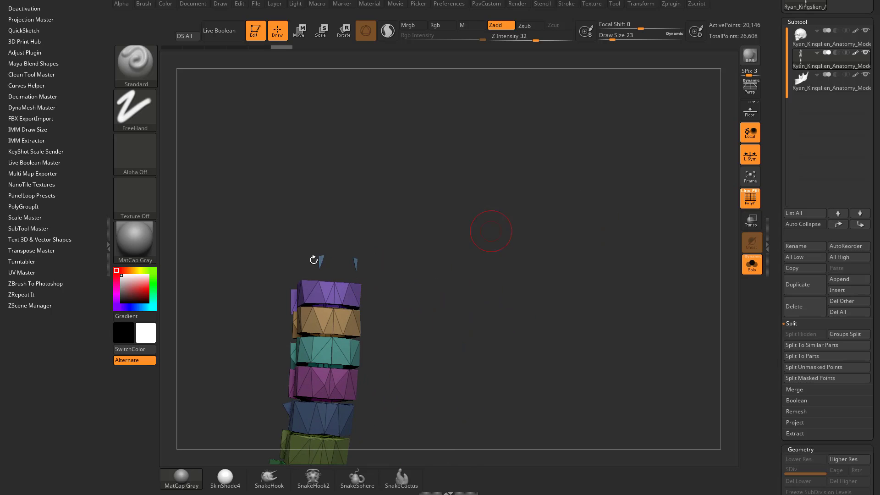
{"action": "left_click", "coordinate": [354, 263], "text": "ctrl+shift"}
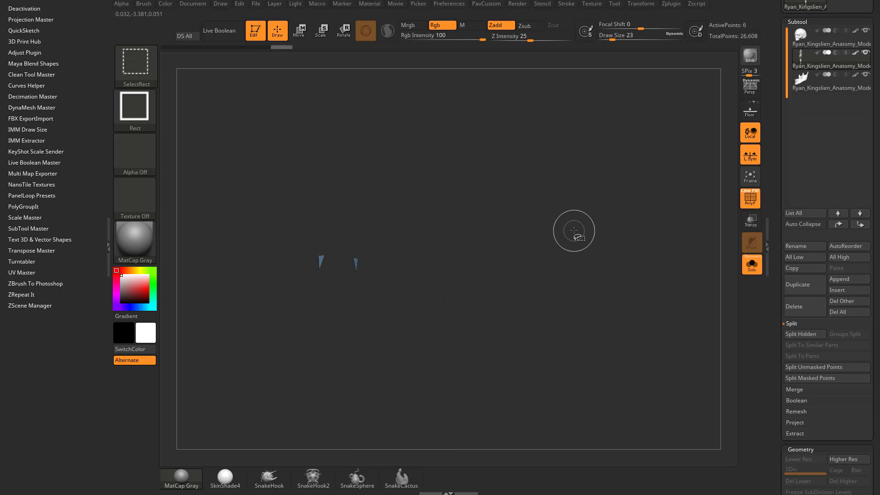
{"action": "left_click_drag", "start_coordinate": [574, 229], "coordinate": [642, 268], "text": "ctrl+shift"}
{"action": "key", "text": "2"}
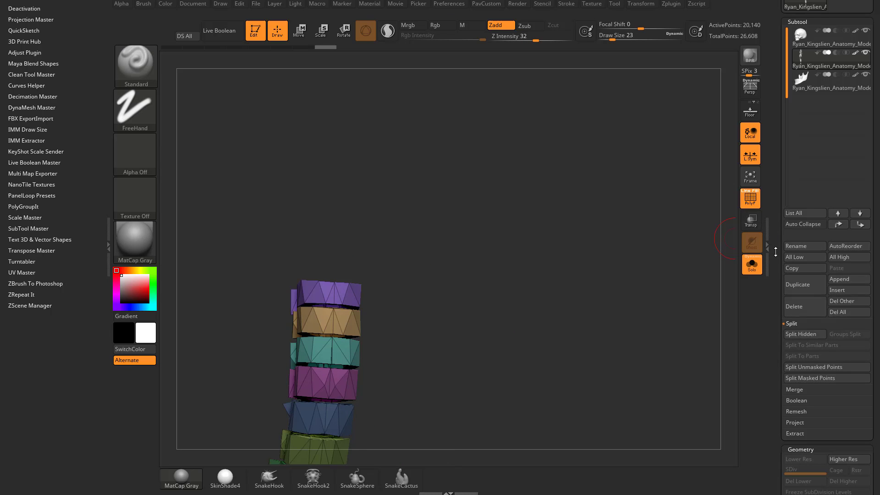
{"action": "left_click_drag", "start_coordinate": [775, 252], "coordinate": [793, 188]}
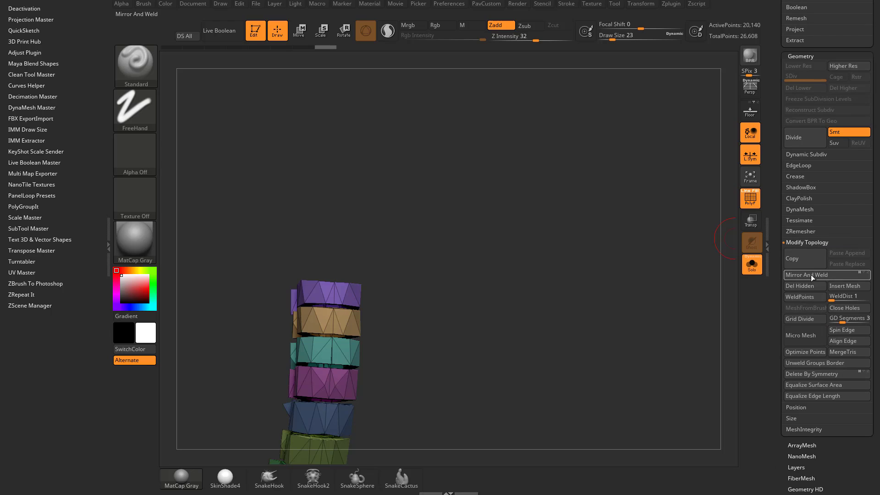
{"action": "left_click", "coordinate": [806, 285]}
Isolate the rib cage polygroup, invert the visibility and split the hidden rib cage into its own subtool
{"action": "left_click_drag", "start_coordinate": [687, 272], "coordinate": [645, 273]}
{"action": "left_click_drag", "start_coordinate": [446, 335], "coordinate": [455, 222], "text": "alt"}
{"action": "left_click_drag", "start_coordinate": [612, 274], "coordinate": [632, 274], "text": "alt"}
{"action": "left_click_drag", "start_coordinate": [632, 275], "coordinate": [656, 265], "text": "alt"}
{"action": "left_click", "coordinate": [439, 263], "text": "ctrl+shift"}
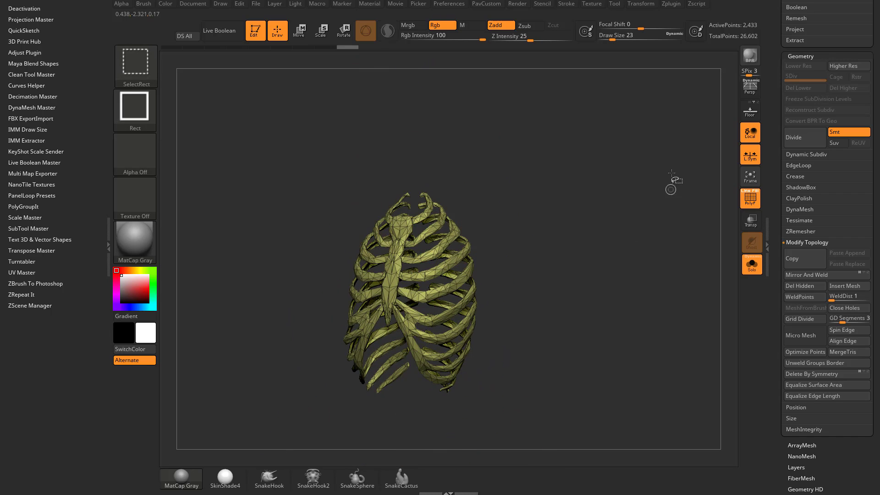
{"action": "left_click_drag", "start_coordinate": [671, 174], "coordinate": [690, 206], "text": "ctrl+shift"}
{"action": "key", "text": "2"}
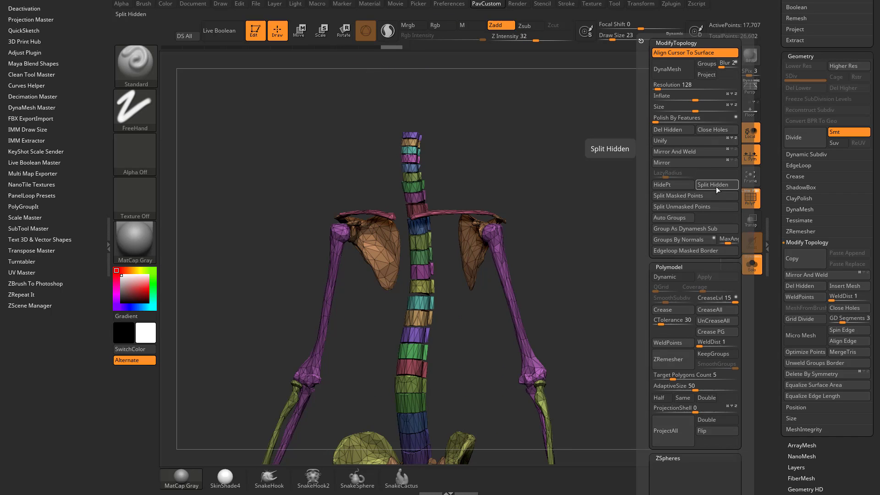
Hide a narrow strip down the spine, invert it, grow the visible part to whole vertebrae and invert again to hide the spine
{"action": "scroll", "coordinate": [839, 103], "scroll_direction": "up", "scroll_amount": 8}
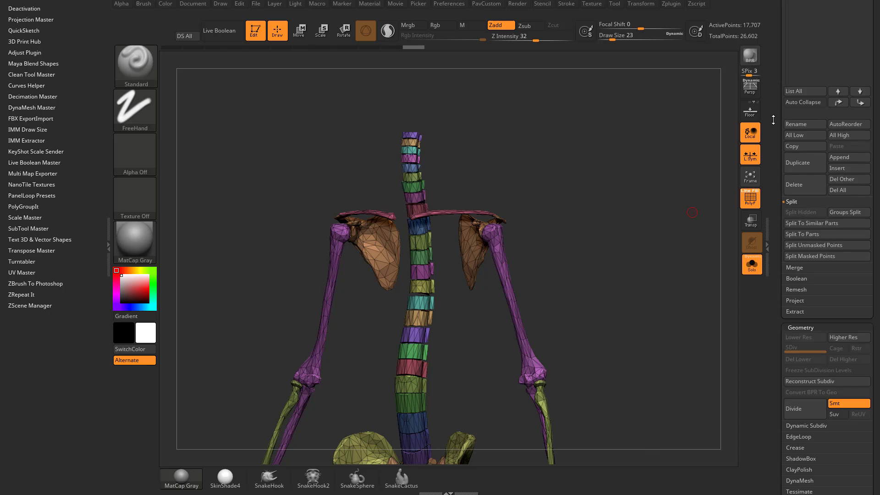
{"action": "scroll", "coordinate": [773, 120], "scroll_direction": "up", "scroll_amount": 5}
{"action": "mouse_move", "coordinate": [618, 234]}
{"action": "left_mouse_down"}
{"action": "mouse_move", "coordinate": [634, 225]}
{"action": "mouse_move", "coordinate": [623, 245]}
{"action": "mouse_move", "coordinate": [612, 222]}
{"action": "left_mouse_up"}
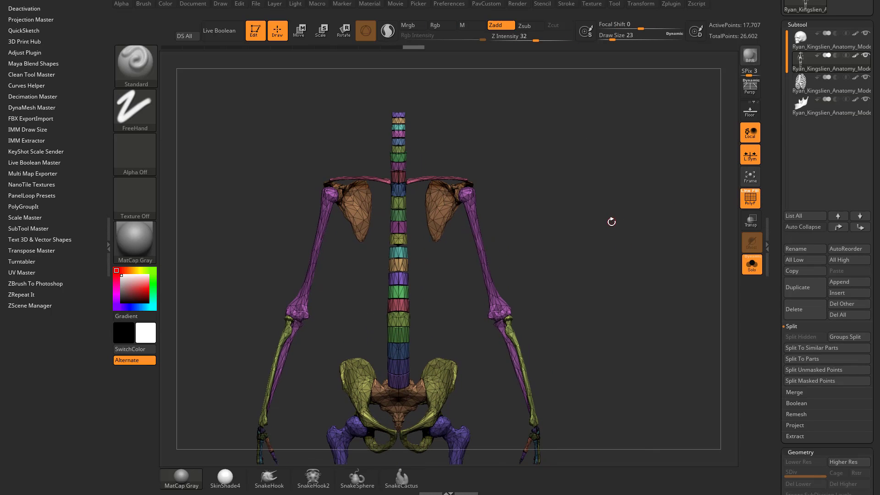
{"action": "key", "text": "ctrl+shift"}
{"action": "left_click_drag", "start_coordinate": [398, 148], "coordinate": [404, 394], "text": "ctrl+shift"}
{"action": "left_click", "coordinate": [641, 275], "text": "ctrl+shift"}
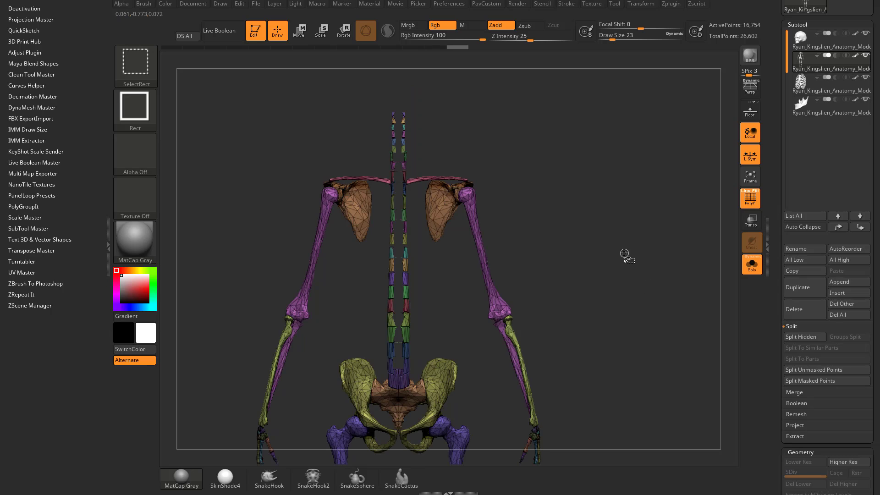
{"action": "left_click_drag", "start_coordinate": [619, 223], "coordinate": [634, 243], "text": "ctrl+shift"}
{"action": "key", "text": "ctrl+shift+a"}
{"action": "left_click_drag", "start_coordinate": [623, 188], "coordinate": [637, 215], "text": "ctrl+shift"}
Hide the sacrum along with the spine and split the hidden bones into their own subtool
{"action": "mouse_move", "coordinate": [641, 236]}
{"action": "left_mouse_down"}
{"action": "mouse_move", "coordinate": [562, 246]}
{"action": "mouse_move", "coordinate": [529, 311]}
{"action": "left_mouse_up"}
{"action": "left_click", "coordinate": [491, 385], "text": "ctrl+shift"}
{"action": "left_click_drag", "start_coordinate": [670, 255], "coordinate": [617, 215], "text": "alt"}
{"action": "key", "text": "2"}
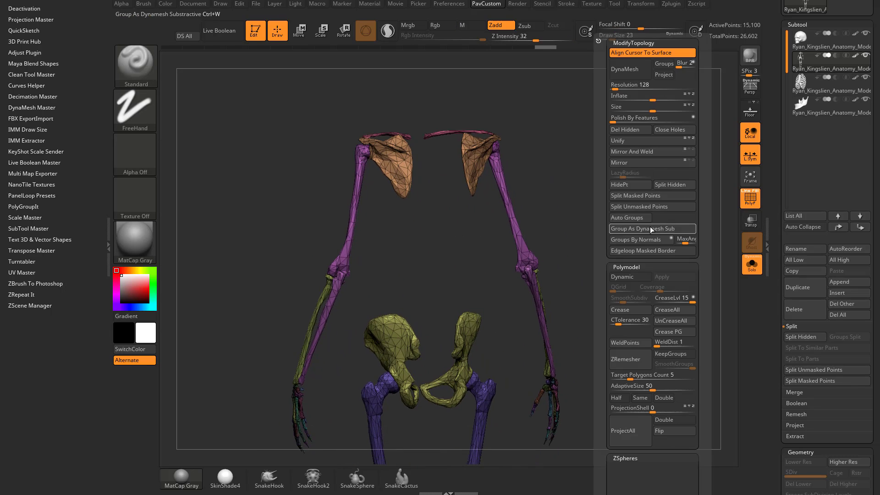
{"action": "left_click", "coordinate": [672, 185]}
Hide the bones of both hands up to the wrists, checking that no arm bones are included
{"action": "mouse_move", "coordinate": [589, 241]}
{"action": "left_mouse_down"}
{"action": "mouse_move", "coordinate": [643, 246]}
{"action": "mouse_move", "coordinate": [555, 323]}
{"action": "left_mouse_up"}
{"action": "left_click_drag", "start_coordinate": [546, 215], "coordinate": [501, 213], "text": "ctrl+shift"}
{"action": "left_click", "coordinate": [633, 207], "text": "ctrl+shift"}
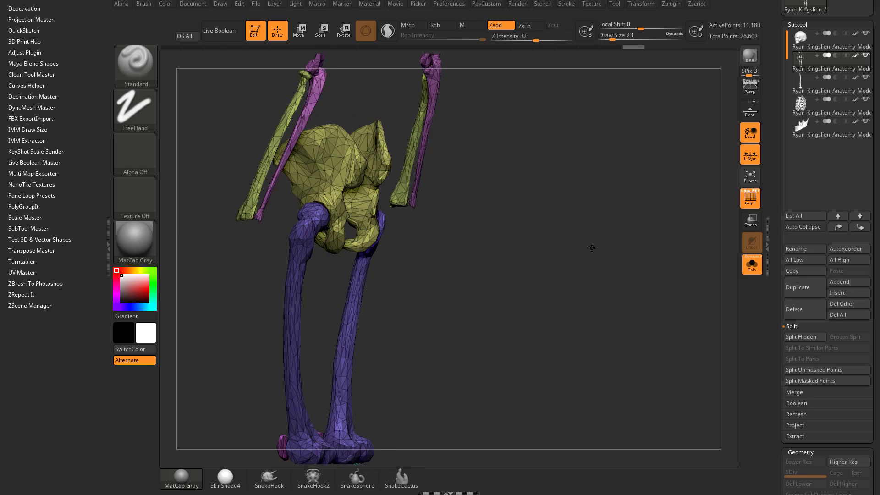
{"action": "left_click_drag", "start_coordinate": [632, 227], "coordinate": [646, 275]}
{"action": "left_click_drag", "start_coordinate": [577, 442], "coordinate": [476, 262], "text": "ctrl+shift"}
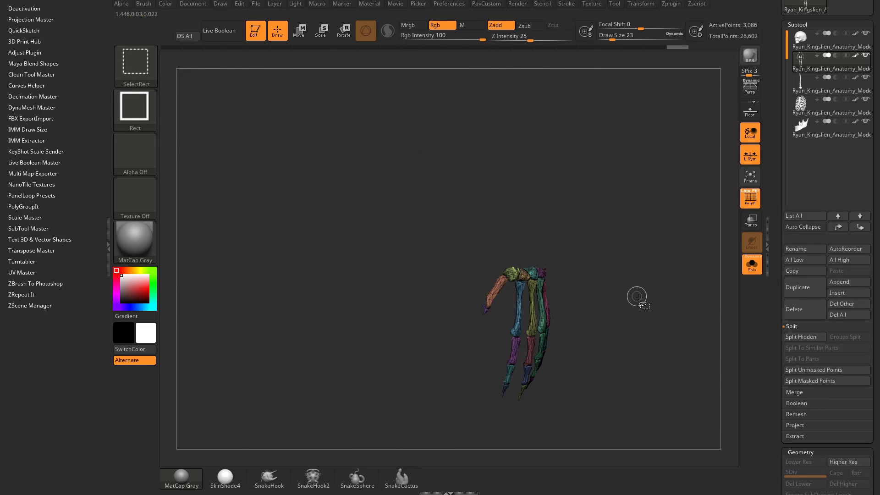
{"action": "left_click_drag", "start_coordinate": [646, 283], "coordinate": [669, 342], "text": "ctrl+shift"}
{"action": "left_click_drag", "start_coordinate": [629, 301], "coordinate": [473, 268]}
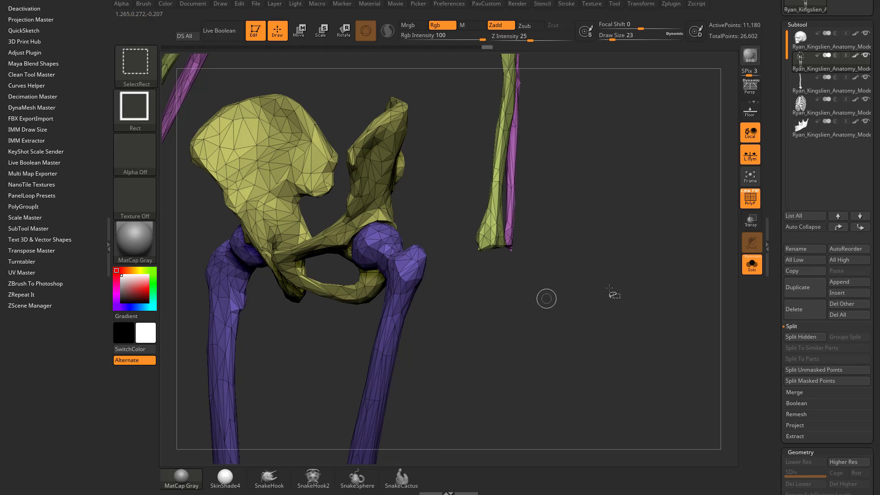
Invert the visibility to isolate the hands, assign them a single polygroup and split off the hidden rest of the skeleton
{"action": "left_click_drag", "start_coordinate": [649, 305], "coordinate": [652, 312], "text": "ctrl+shift"}
{"action": "key", "text": "ctrl+w"}
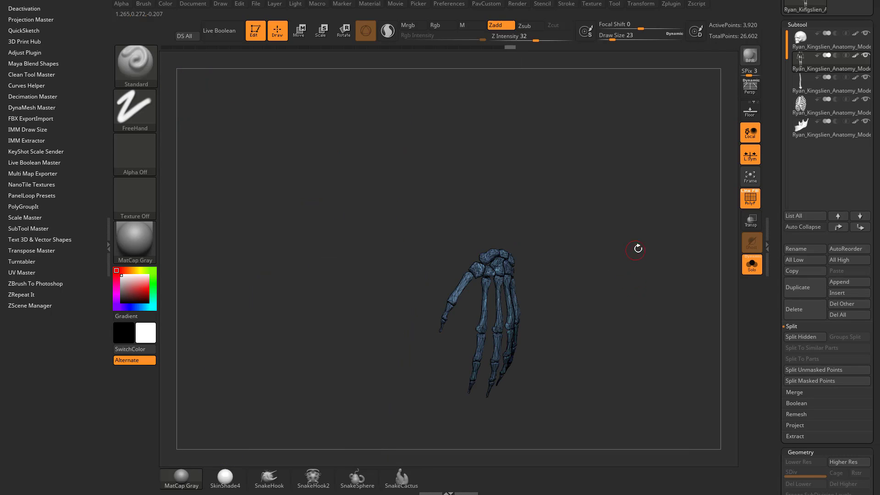
{"action": "key", "text": "space"}
{"action": "left_click", "coordinate": [672, 205]}
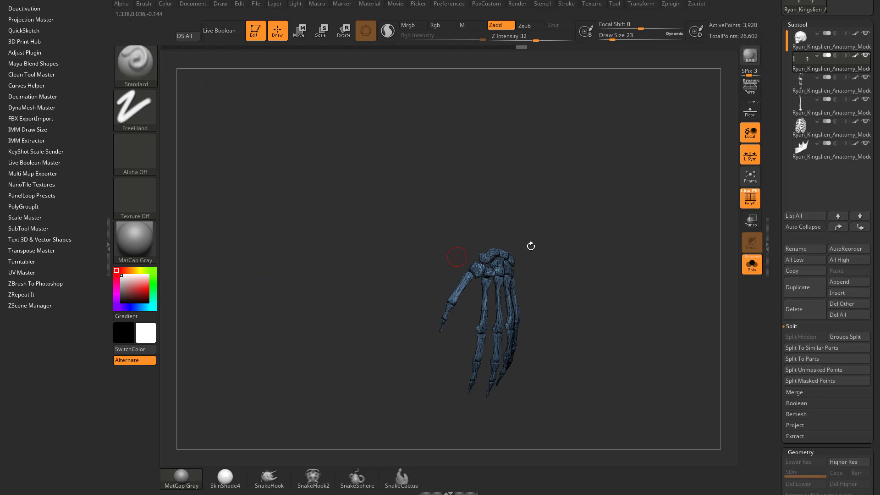
Switch to the remaining limb and pelvis subtool, hide the feet below the ankles and split them into their own subtool
{"action": "left_click", "coordinate": [813, 90]}
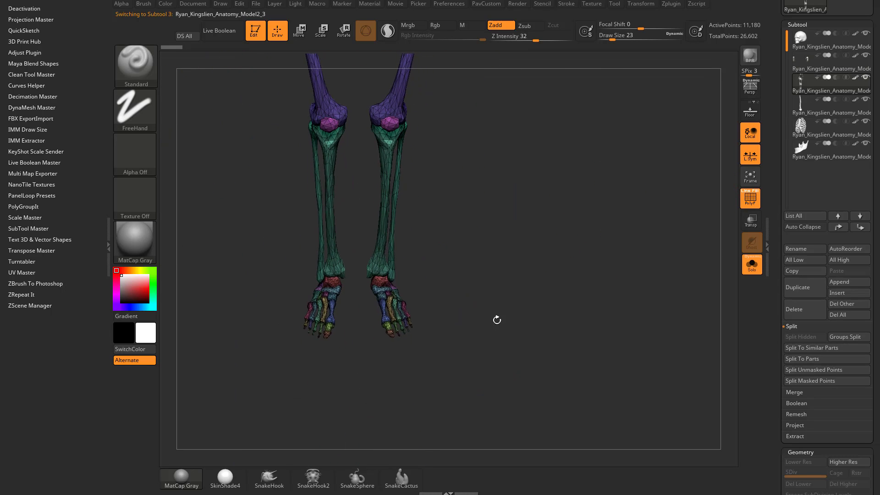
{"action": "left_click_drag", "start_coordinate": [461, 386], "coordinate": [366, 278], "text": "ctrl+shift"}
{"action": "left_click_drag", "start_coordinate": [568, 247], "coordinate": [591, 255], "text": "ctrl+shift"}
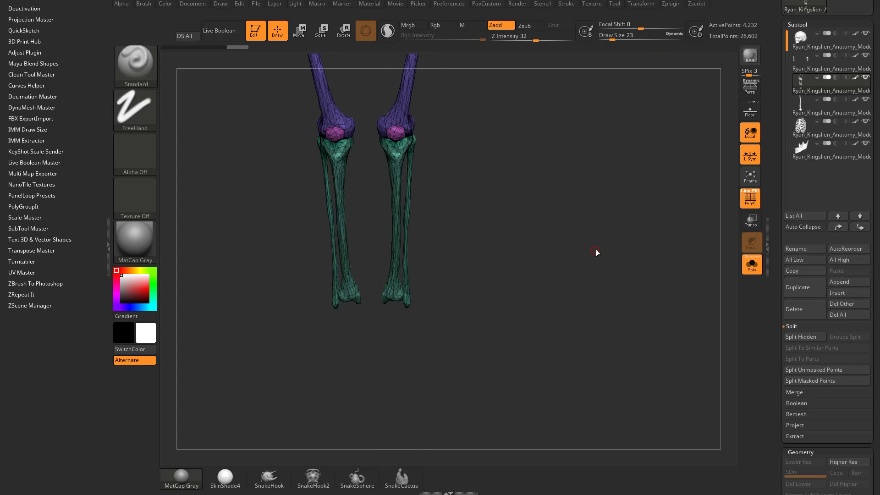
{"action": "key", "text": "p"}
{"action": "left_click", "coordinate": [622, 187]}
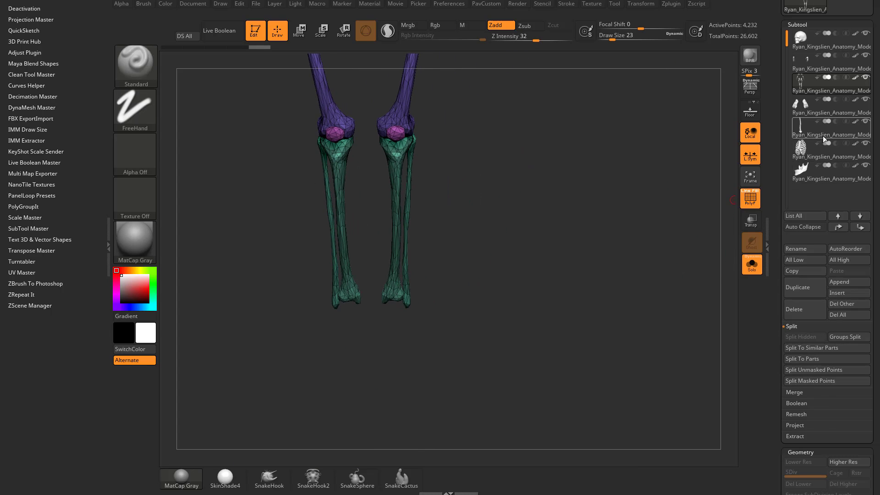
Solo the remaining limb and pelvis subtool, hide the forearm bones and split them into their own subtool
{"action": "left_click", "coordinate": [817, 114]}
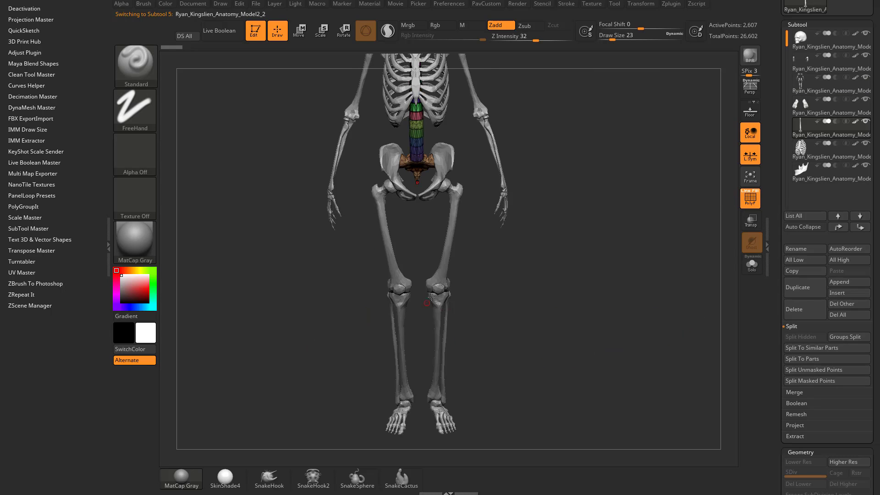
{"action": "left_click", "coordinate": [431, 297], "text": "alt"}
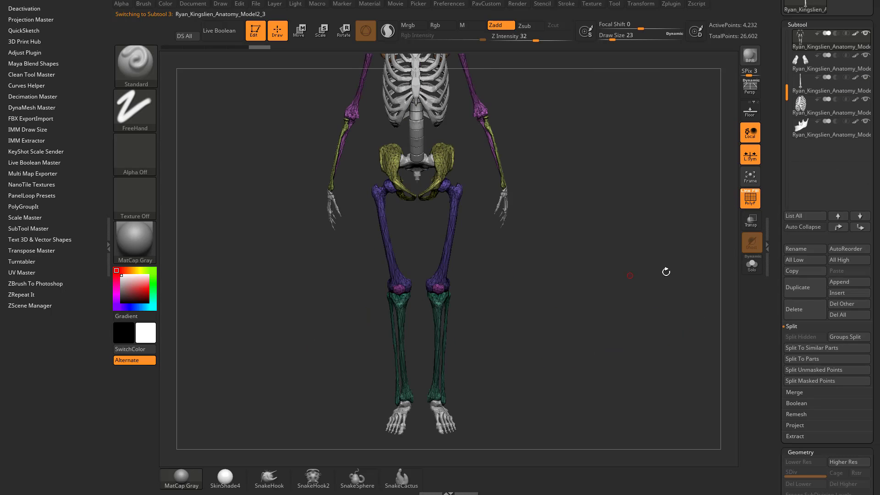
{"action": "left_click", "coordinate": [751, 268]}
{"action": "left_click_drag", "start_coordinate": [606, 174], "coordinate": [577, 298], "text": "alt"}
{"action": "left_click_drag", "start_coordinate": [609, 267], "coordinate": [549, 263]}
{"action": "mouse_move", "coordinate": [557, 252]}
{"action": "left_mouse_down", "text": "ctrl+shift"}
{"action": "mouse_move", "coordinate": [472, 302]}
{"action": "mouse_move", "coordinate": [478, 369]}
{"action": "left_mouse_up", "text": "ctrl+shift"}
{"action": "left_click_drag", "start_coordinate": [614, 229], "coordinate": [635, 277], "text": "ctrl+shift"}
{"action": "key", "text": "space"}
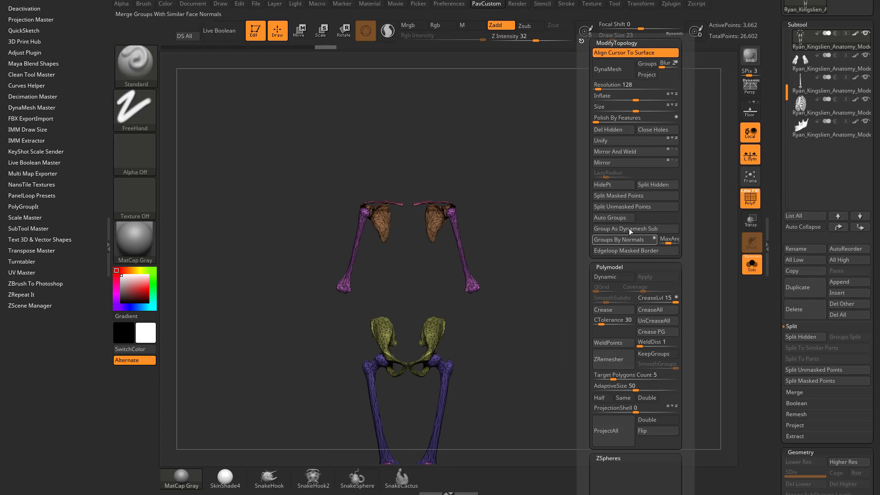
{"action": "left_click", "coordinate": [643, 186]}
Isolate the upper arm bones and split the hidden bones away from them into another subtool
{"action": "left_click", "coordinate": [462, 252], "text": "ctrl+shift"}
{"action": "key", "text": "space"}
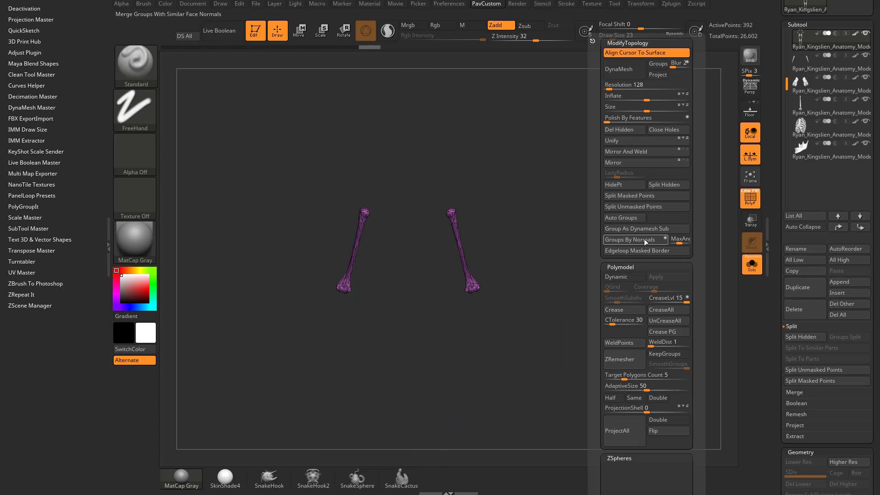
{"action": "left_click", "coordinate": [673, 186]}
{"action": "left_click", "coordinate": [752, 264]}
{"action": "left_click", "coordinate": [750, 263]}
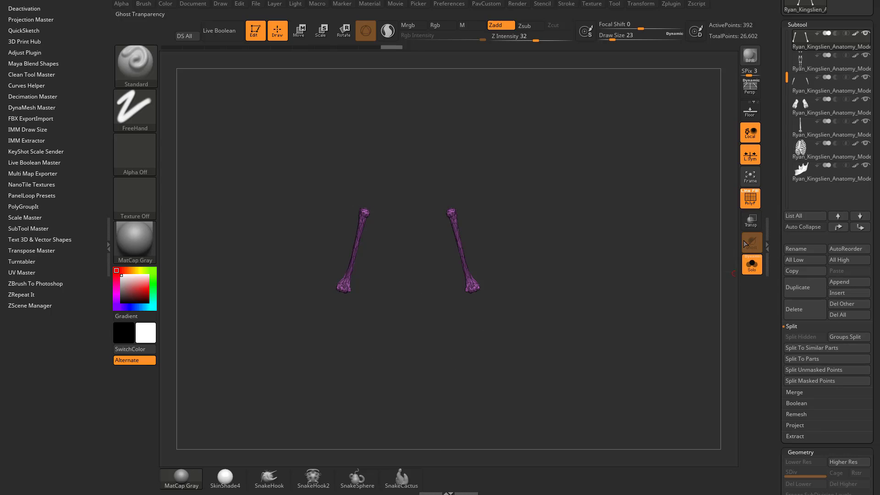
Switch to the subtool with the shoulder blades, hide the shoulder blades and split them into their own subtool
{"action": "left_click", "coordinate": [864, 218]}
{"action": "mouse_move", "coordinate": [566, 196]}
{"action": "left_mouse_down"}
{"action": "mouse_move", "coordinate": [605, 241]}
{"action": "mouse_move", "coordinate": [584, 224]}
{"action": "left_mouse_up"}
{"action": "left_click", "coordinate": [523, 255], "text": "ctrl+shift"}
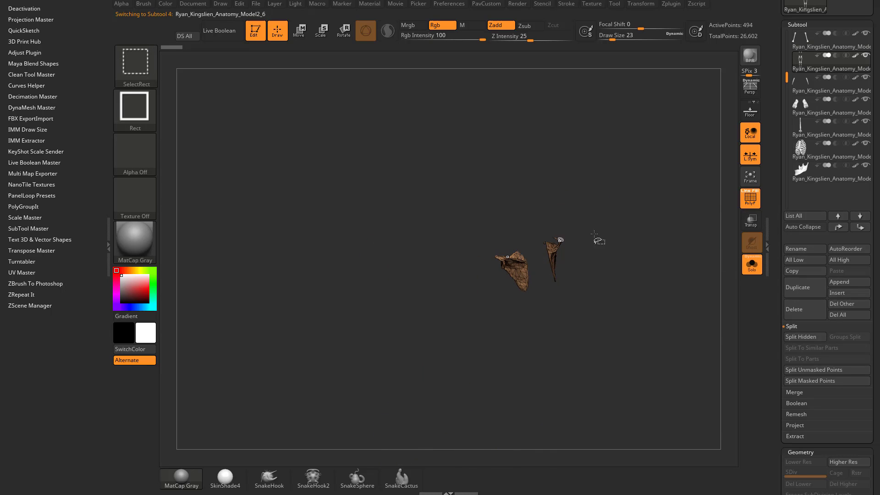
{"action": "left_click_drag", "start_coordinate": [632, 188], "coordinate": [664, 259], "text": "ctrl+shift"}
{"action": "key", "text": "space"}
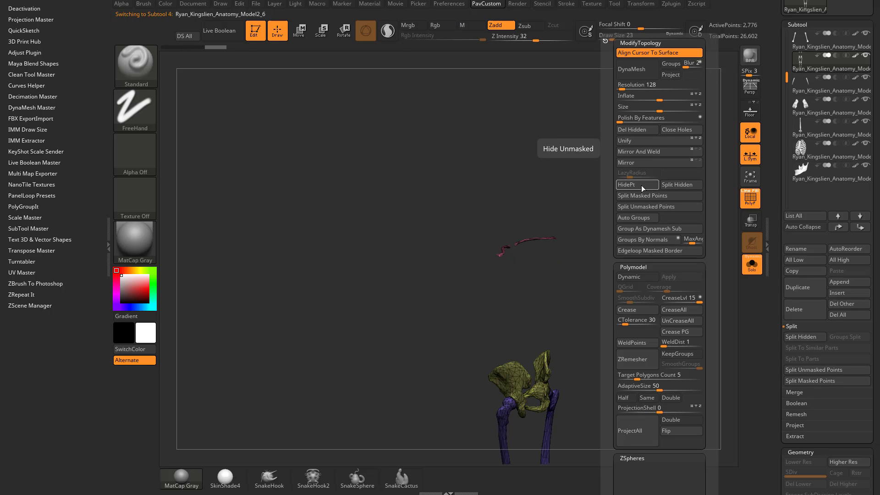
{"action": "left_click", "coordinate": [681, 184]}
Hide the collarbones and split them into their own subtool, leaving the pelvis and legs
{"action": "left_click_drag", "start_coordinate": [638, 191], "coordinate": [642, 242]}
{"action": "left_click", "coordinate": [531, 261], "text": "ctrl+shift"}
{"action": "key", "text": "space"}
{"action": "left_click", "coordinate": [670, 185]}
Hide the thigh bones with the kneecaps and split them into their own subtool
{"action": "left_click_drag", "start_coordinate": [572, 313], "coordinate": [572, 269]}
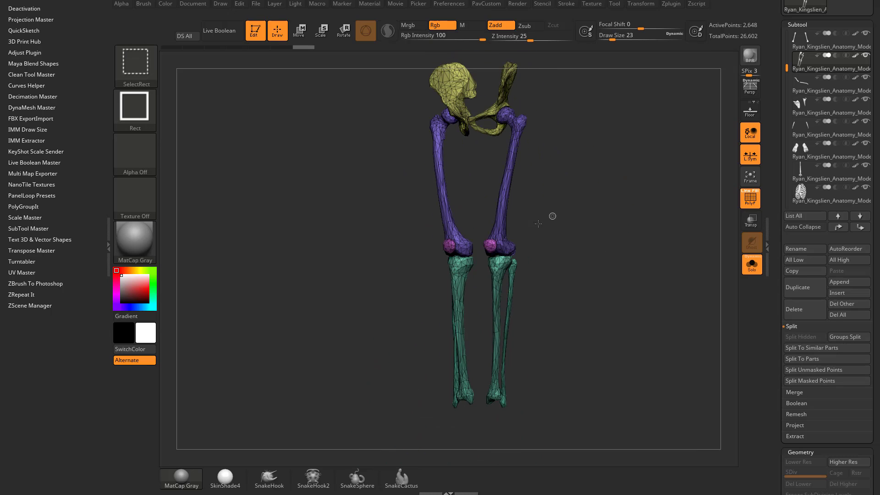
{"action": "left_click_drag", "start_coordinate": [551, 215], "coordinate": [431, 252], "text": "ctrl+shift"}
{"action": "key", "text": "ctrl+shift+a"}
{"action": "left_click_drag", "start_coordinate": [633, 199], "coordinate": [646, 243], "text": "ctrl+shift"}
{"action": "key", "text": "shift+f2"}
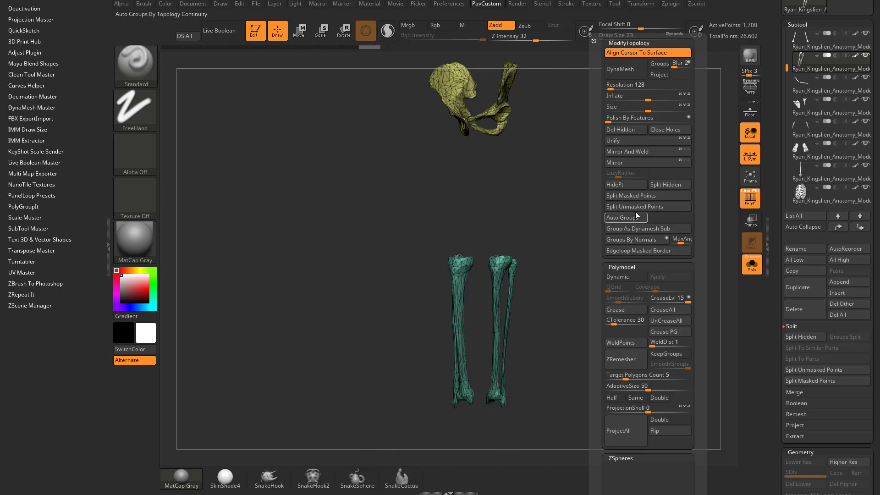
{"action": "left_click", "coordinate": [661, 184]}
Isolate the pelvis, invert the visibility and split the hidden pelvis away from the lower leg bones
{"action": "left_click_drag", "start_coordinate": [517, 135], "coordinate": [527, 238], "text": "alt"}
{"action": "left_click", "coordinate": [514, 220], "text": "ctrl+shift"}
{"action": "key", "text": "shift+F2"}
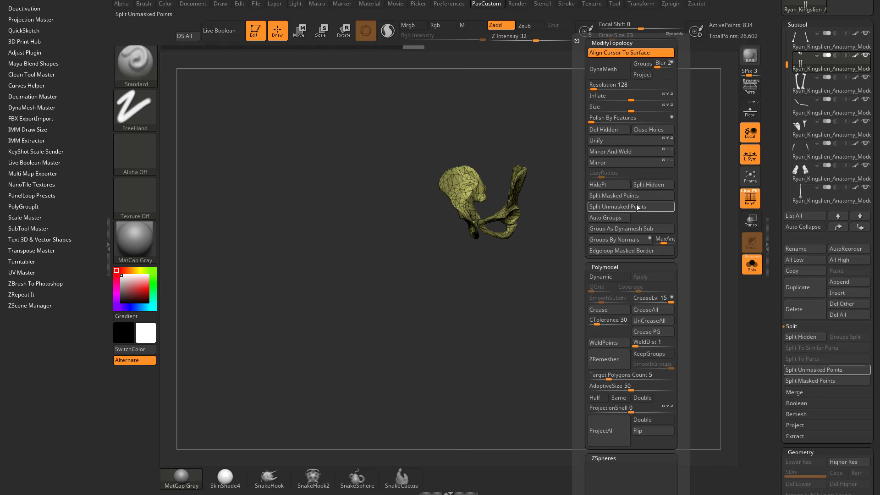
{"action": "left_click_drag", "start_coordinate": [614, 213], "coordinate": [635, 245], "text": "ctrl+shift"}
{"action": "key", "text": "shift+F2"}
{"action": "left_click", "coordinate": [658, 188]}
Turn off solo mode to show the full skeleton and step through the subtools to check the separated bones
{"action": "left_click_drag", "start_coordinate": [534, 258], "coordinate": [507, 183], "text": "alt"}
{"action": "left_click_drag", "start_coordinate": [522, 220], "coordinate": [550, 231]}
{"action": "left_click", "coordinate": [752, 264]}
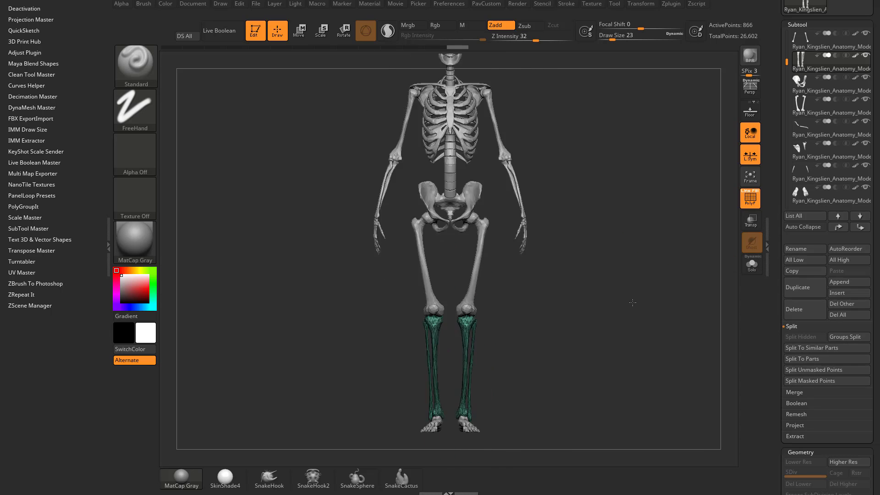
{"action": "left_click_drag", "start_coordinate": [788, 67], "coordinate": [788, 28]}
{"action": "left_click_drag", "start_coordinate": [625, 131], "coordinate": [664, 132]}
{"action": "key", "text": "Down"}
{"action": "key", "text": "Down"}
{"action": "key", "text": "Down"}
{"action": "key", "text": "Down"}
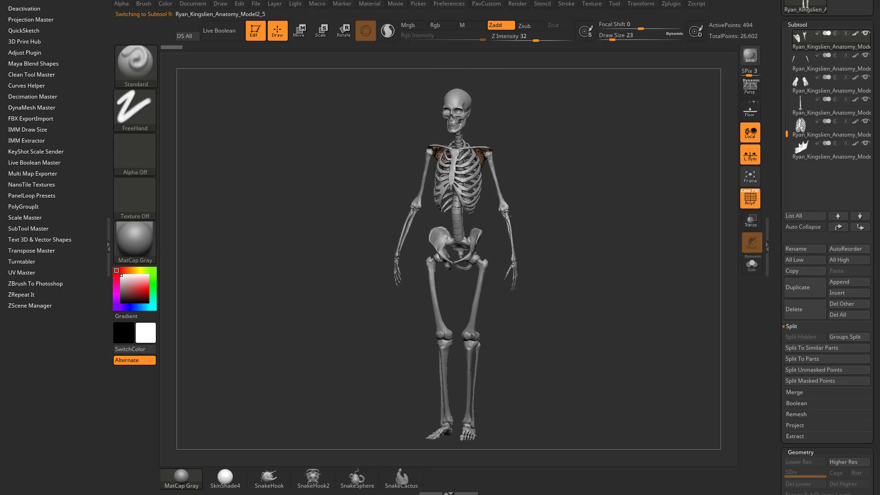
Select the upper arm bones and place the transform gizmo's pivot at the shoulder joint
{"action": "left_click_drag", "start_coordinate": [528, 356], "coordinate": [575, 229]}
{"action": "left_click", "coordinate": [485, 197], "text": "alt"}
{"action": "left_click", "coordinate": [413, 234], "text": "alt"}
{"action": "key", "text": "w"}
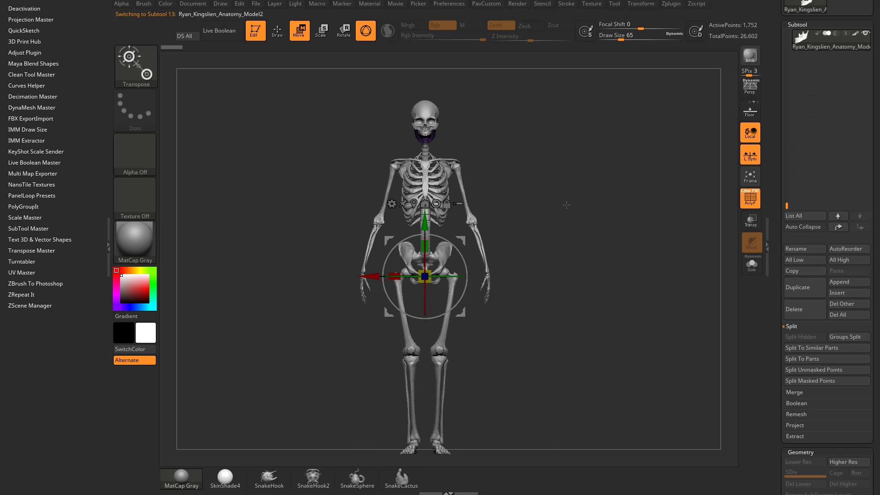
{"action": "left_click_drag", "start_coordinate": [566, 168], "coordinate": [582, 281], "text": "alt"}
{"action": "left_click", "coordinate": [479, 220], "text": "alt"}
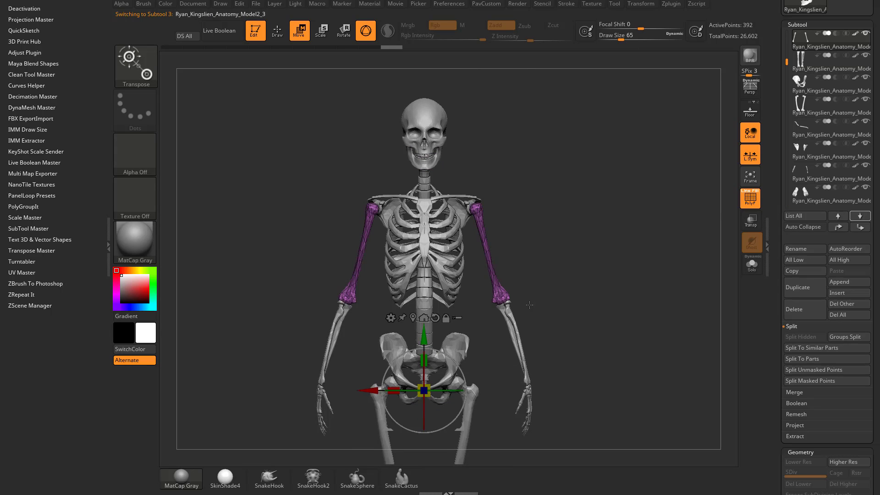
{"action": "left_click", "coordinate": [478, 208]}
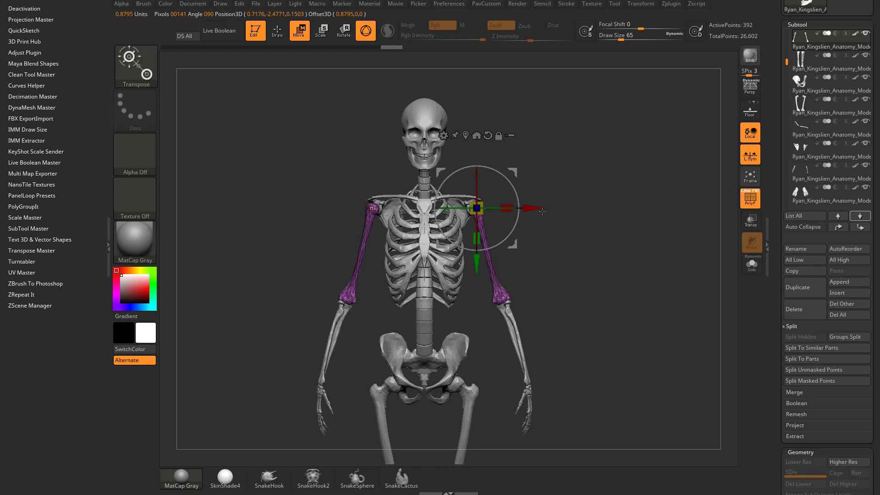
{"action": "left_click_drag", "start_coordinate": [562, 176], "coordinate": [544, 213], "text": "alt"}
{"action": "left_click_drag", "start_coordinate": [544, 213], "coordinate": [595, 184], "text": "shift"}
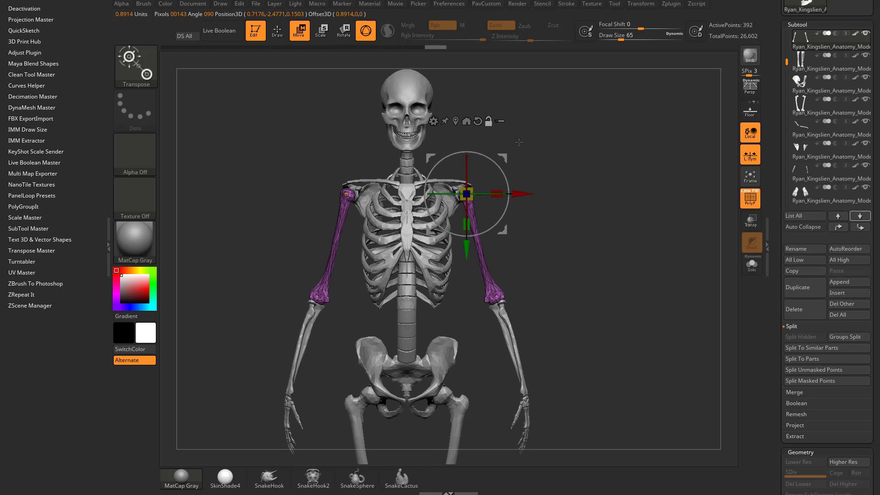
Include the forearms and hands in the transpose selection and rotate both whole arms outward about the shoulders
{"action": "mouse_move", "coordinate": [651, 212]}
{"action": "left_mouse_down", "text": "alt"}
{"action": "mouse_move", "coordinate": [630, 186]}
{"action": "mouse_move", "coordinate": [646, 221]}
{"action": "mouse_move", "coordinate": [623, 222]}
{"action": "left_mouse_up", "text": "alt"}
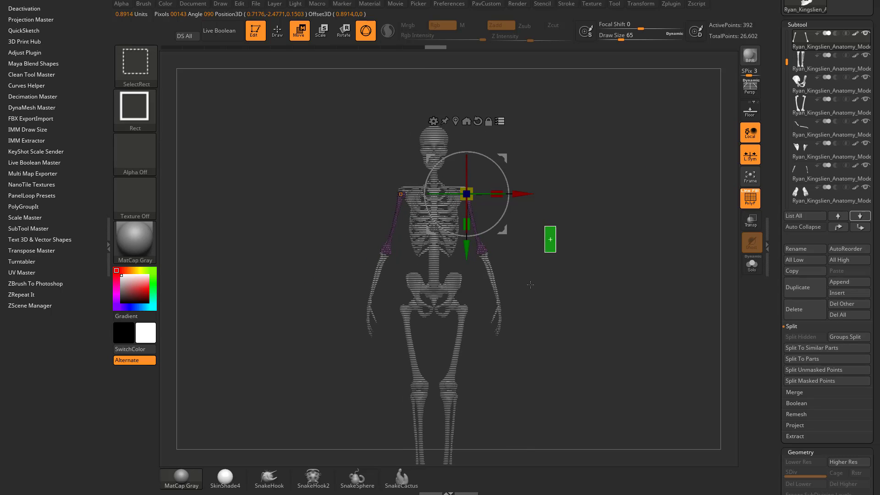
{"action": "left_click_drag", "start_coordinate": [530, 285], "coordinate": [480, 358], "text": "ctrl+shift"}
{"action": "mouse_move", "coordinate": [622, 186]}
{"action": "left_mouse_down", "text": "alt"}
{"action": "mouse_move", "coordinate": [616, 167]}
{"action": "mouse_move", "coordinate": [618, 183]}
{"action": "left_mouse_up", "text": "alt"}
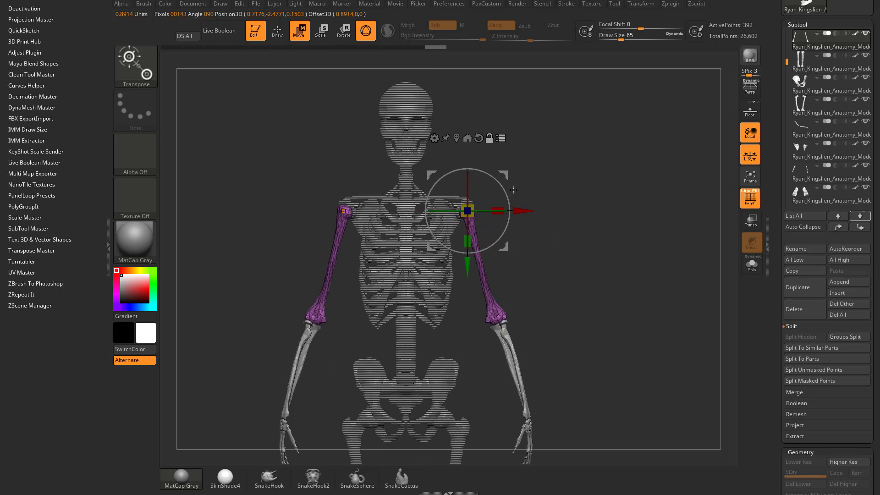
{"action": "left_click_drag", "start_coordinate": [507, 197], "coordinate": [487, 172]}
{"action": "mouse_move", "coordinate": [621, 186]}
{"action": "left_mouse_down", "text": "alt"}
{"action": "mouse_move", "coordinate": [594, 155]}
{"action": "mouse_move", "coordinate": [527, 214]}
{"action": "mouse_move", "coordinate": [543, 270]}
{"action": "left_mouse_up", "text": "alt"}
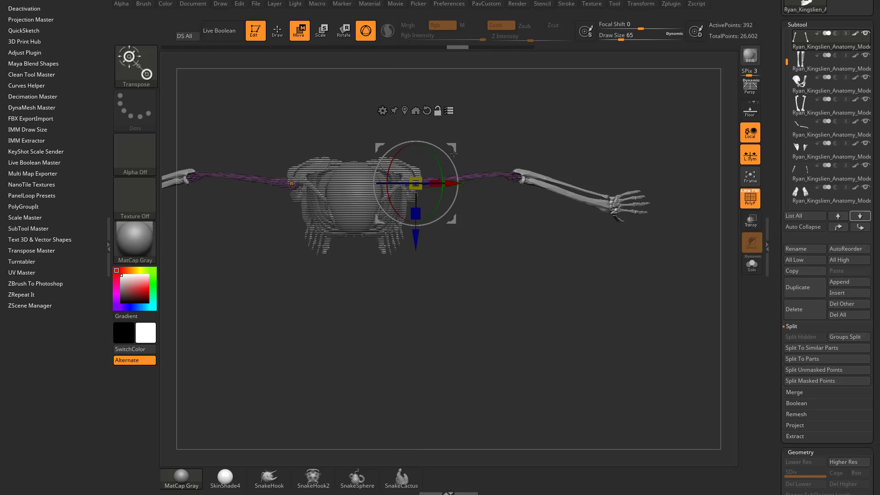
Move the pivot to the elbow, limit the selection to the forearms and hands, rotate them downward and return to Draw mode
{"action": "left_click_drag", "start_coordinate": [416, 183], "coordinate": [520, 173], "text": "alt"}
{"action": "left_click_drag", "start_coordinate": [568, 275], "coordinate": [664, 225]}
{"action": "left_click_drag", "start_coordinate": [630, 202], "coordinate": [624, 240]}
{"action": "left_click_drag", "start_coordinate": [559, 198], "coordinate": [561, 221]}
{"action": "left_click_drag", "start_coordinate": [604, 182], "coordinate": [623, 153]}
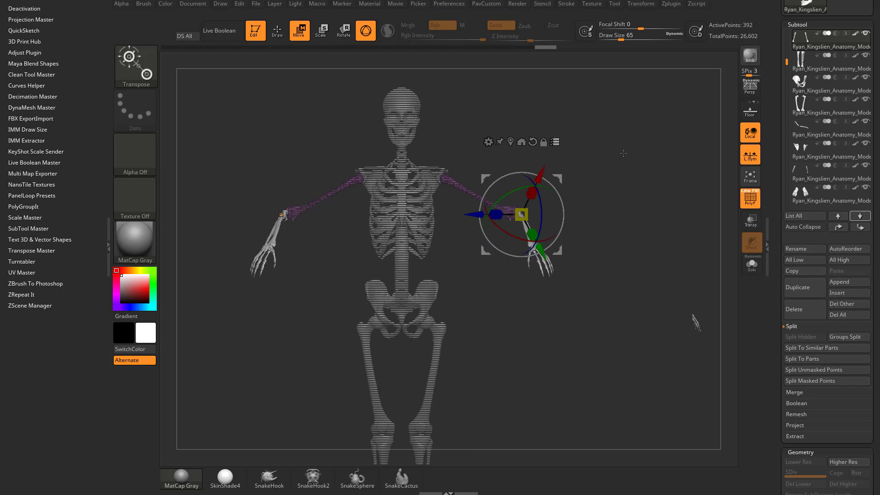
{"action": "key", "text": "q"}
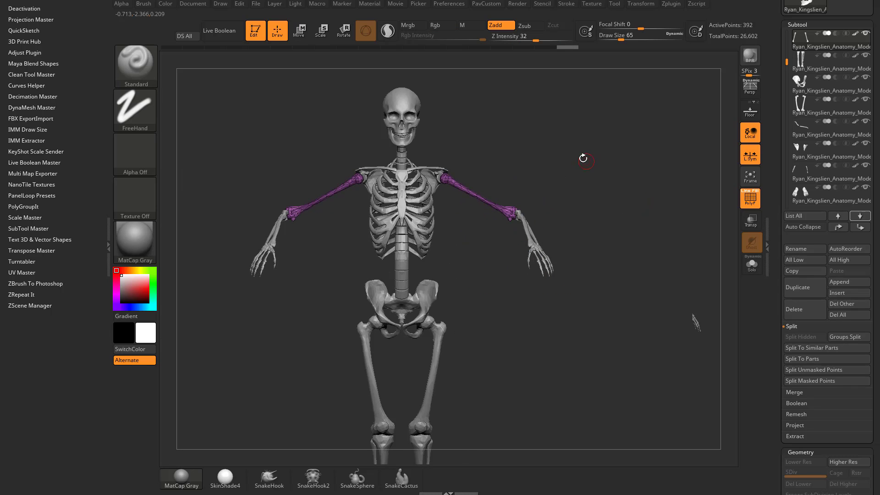
Make the lower leg bones the active subtool with the legs framed in side view
{"action": "mouse_move", "coordinate": [635, 174]}
{"action": "left_mouse_down"}
{"action": "mouse_move", "coordinate": [620, 180]}
{"action": "mouse_move", "coordinate": [641, 195]}
{"action": "left_mouse_up"}
{"action": "key", "text": "s"}
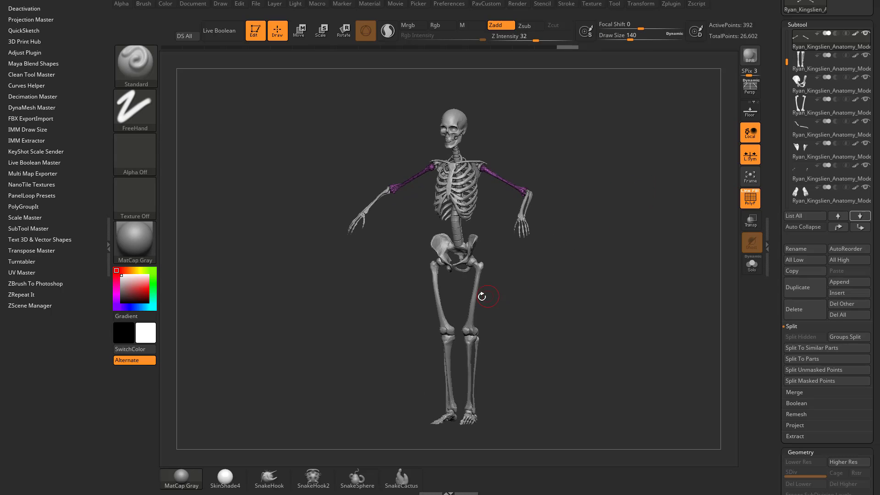
{"action": "left_click", "coordinate": [477, 295], "text": "alt"}
{"action": "left_click_drag", "start_coordinate": [581, 269], "coordinate": [605, 293], "text": "alt"}
{"action": "left_click_drag", "start_coordinate": [604, 293], "coordinate": [565, 147], "text": "shift"}
{"action": "left_click", "coordinate": [484, 257], "text": "alt"}
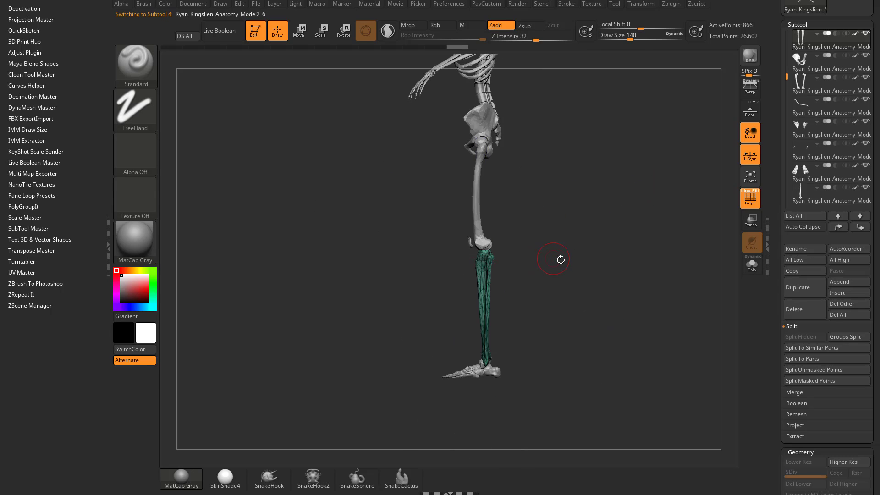
Try to rotate the lower leg bones about the knee and undo the transform
{"action": "mouse_move", "coordinate": [569, 265]}
{"action": "left_mouse_down"}
{"action": "mouse_move", "coordinate": [495, 215]}
{"action": "mouse_move", "coordinate": [464, 169]}
{"action": "left_mouse_up"}
{"action": "key", "text": "w"}
{"action": "key", "text": "ctrl+z"}
{"action": "key", "text": "q"}
{"action": "left_click_drag", "start_coordinate": [632, 191], "coordinate": [632, 213], "text": "alt"}
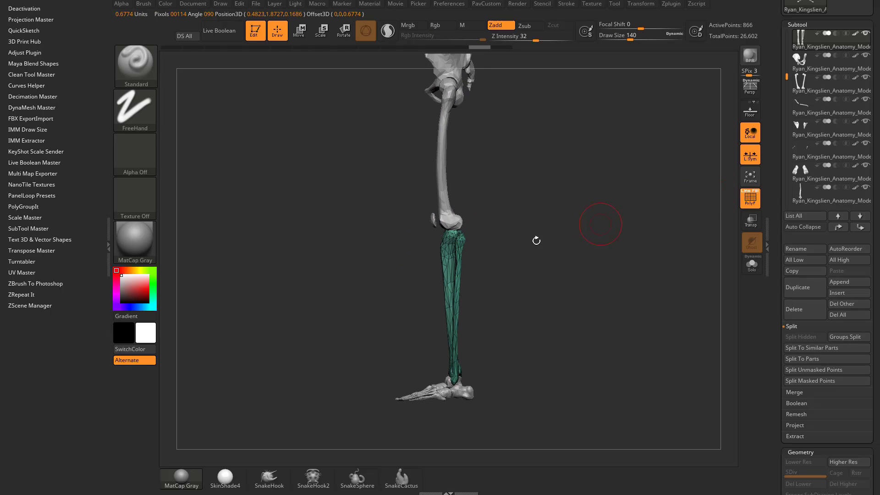
{"action": "left_click_drag", "start_coordinate": [536, 240], "coordinate": [436, 267]}
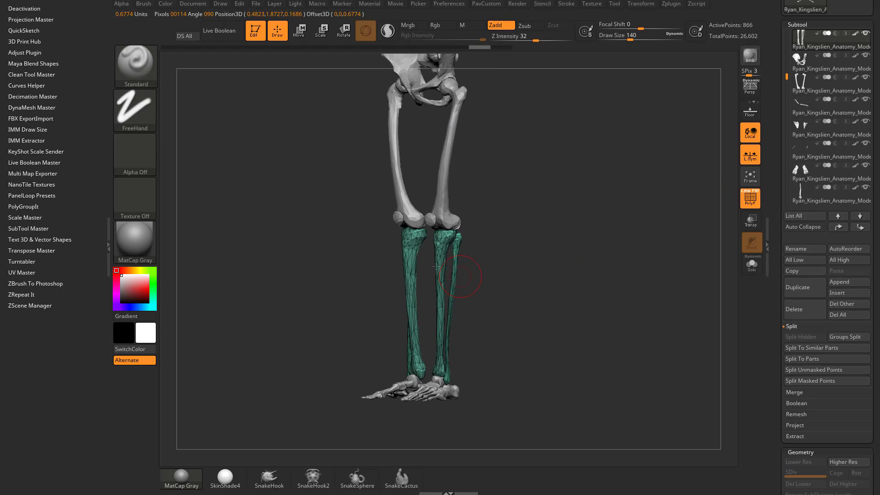
Reorder the subtools so the feet sit directly below the lower leg bones, and merge the two with MergeDown
{"action": "left_click", "coordinate": [861, 228], "text": "shift"}
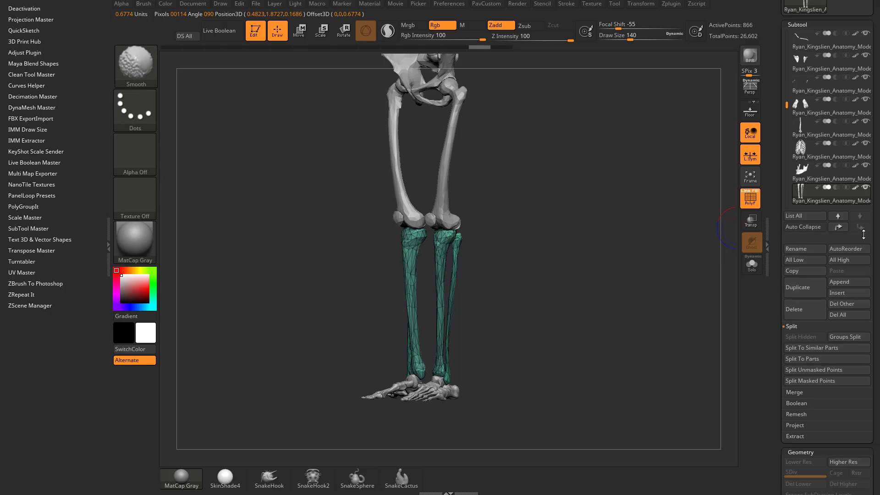
{"action": "left_click", "coordinate": [440, 390], "text": "alt"}
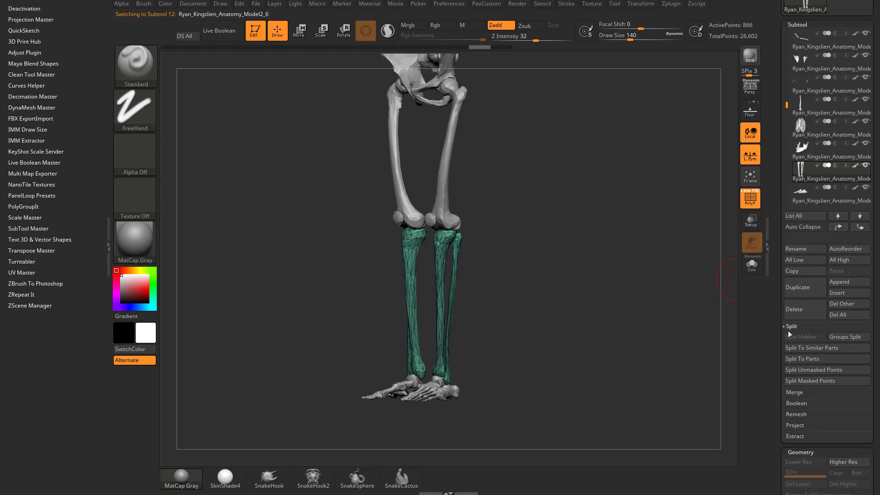
{"action": "left_click", "coordinate": [794, 392]}
{"action": "scroll", "coordinate": [771, 386], "scroll_direction": "down", "scroll_amount": 1}
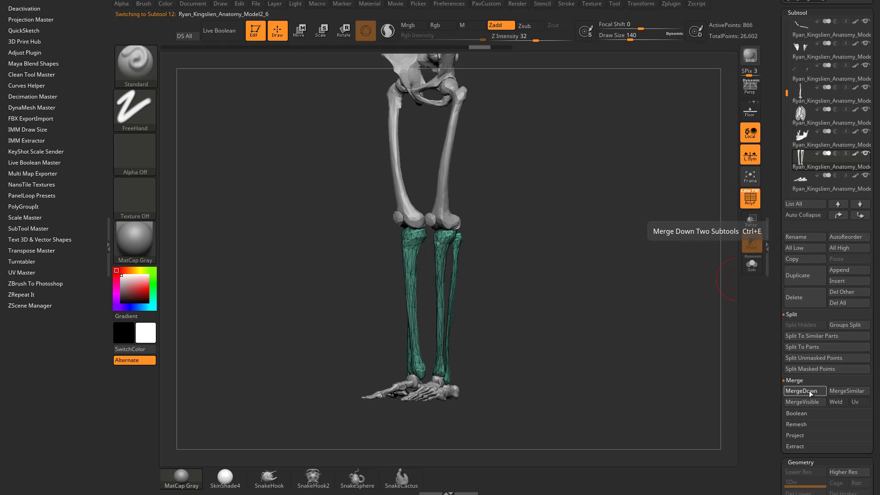
{"action": "left_click", "coordinate": [809, 390]}
{"action": "left_click", "coordinate": [720, 411]}
Rotate the merged lower legs and feet backward about the knee joint to bend the knees
{"action": "left_click_drag", "start_coordinate": [474, 317], "coordinate": [550, 279], "text": "shift"}
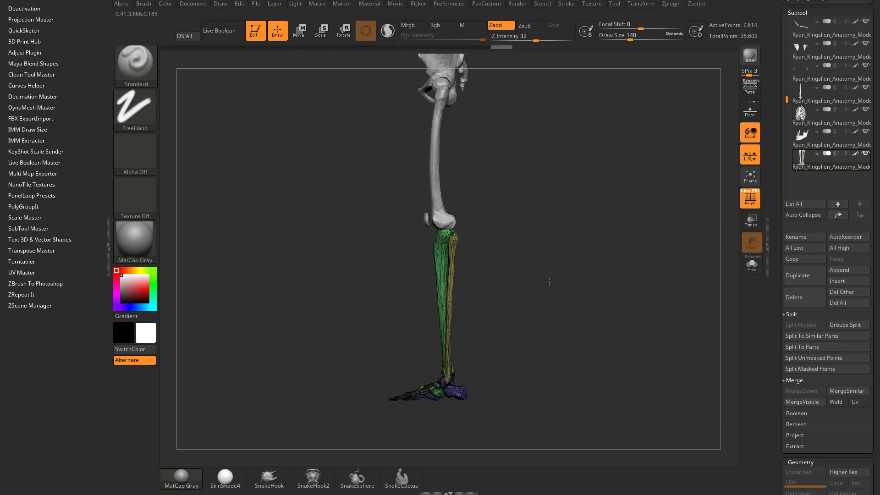
{"action": "key", "text": "w"}
{"action": "left_click_drag", "start_coordinate": [488, 224], "coordinate": [460, 192]}
{"action": "key", "text": "q"}
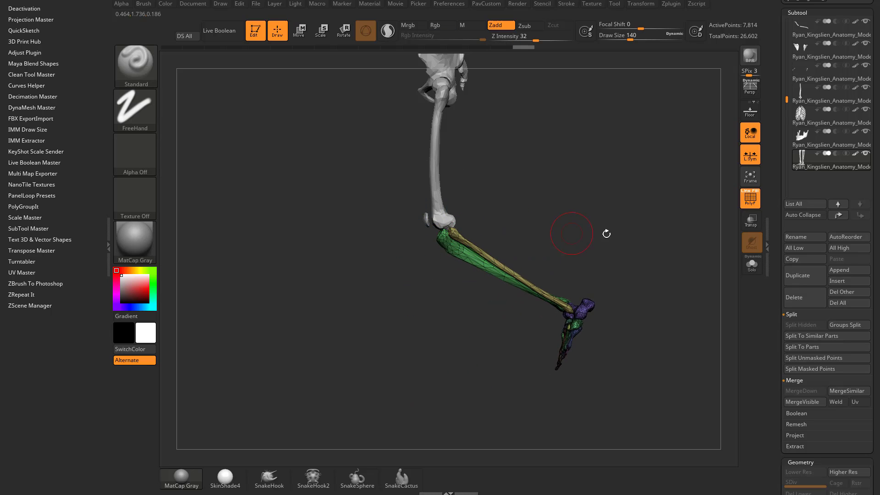
Isolate part of the shins, grow the visibility to the whole lower leg bones and split the hidden feet into their own subtool
{"action": "left_click_drag", "start_coordinate": [605, 233], "coordinate": [559, 232], "text": "alt"}
{"action": "left_click_drag", "start_coordinate": [446, 253], "coordinate": [430, 284], "text": "ctrl+shift"}
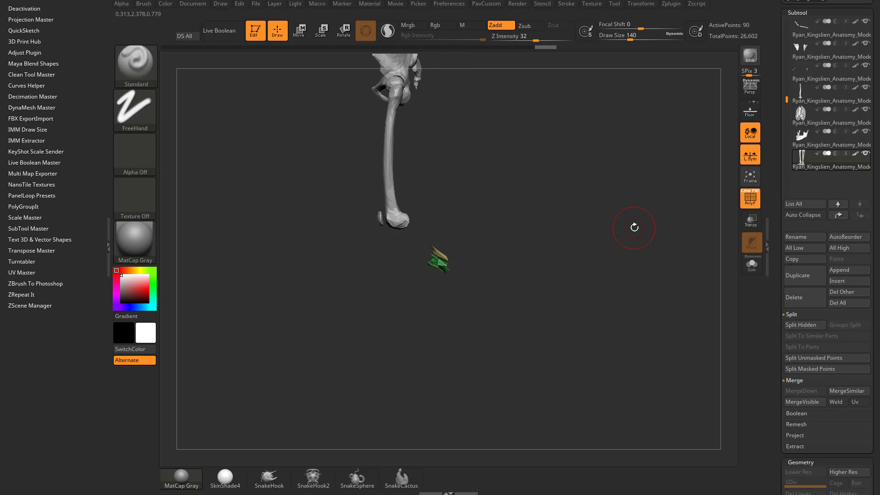
{"action": "key", "text": "ctrl+shift+a"}
{"action": "key", "text": "3"}
{"action": "left_click", "coordinate": [659, 185]}
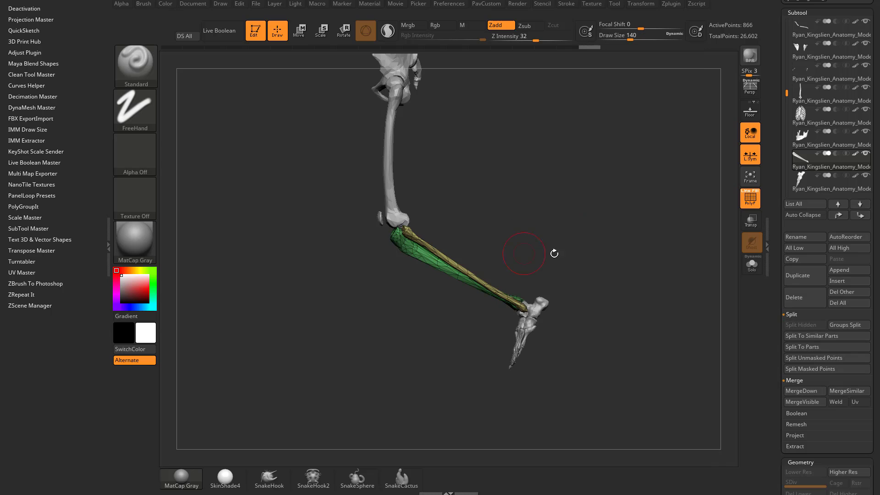
Step through the foot, lower leg and thigh subtools to check the separated, bent legs
{"action": "left_click_drag", "start_coordinate": [554, 252], "coordinate": [615, 238], "text": "shift"}
{"action": "key", "text": "s"}
{"action": "left_click", "coordinate": [590, 246]}
{"action": "left_click", "coordinate": [405, 333], "text": "alt"}
{"action": "left_click", "coordinate": [392, 276], "text": "alt"}
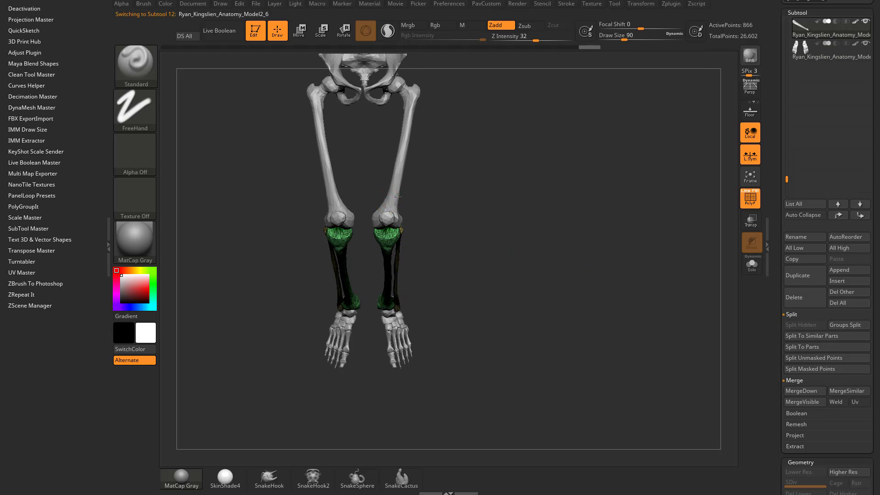
{"action": "left_click", "coordinate": [399, 187], "text": "alt"}
{"action": "mouse_move", "coordinate": [525, 170]}
{"action": "left_mouse_down", "text": "alt"}
{"action": "mouse_move", "coordinate": [524, 137]}
{"action": "mouse_move", "coordinate": [550, 284]}
{"action": "mouse_move", "coordinate": [540, 279]}
{"action": "mouse_move", "coordinate": [586, 256]}
{"action": "left_mouse_up", "text": "alt"}
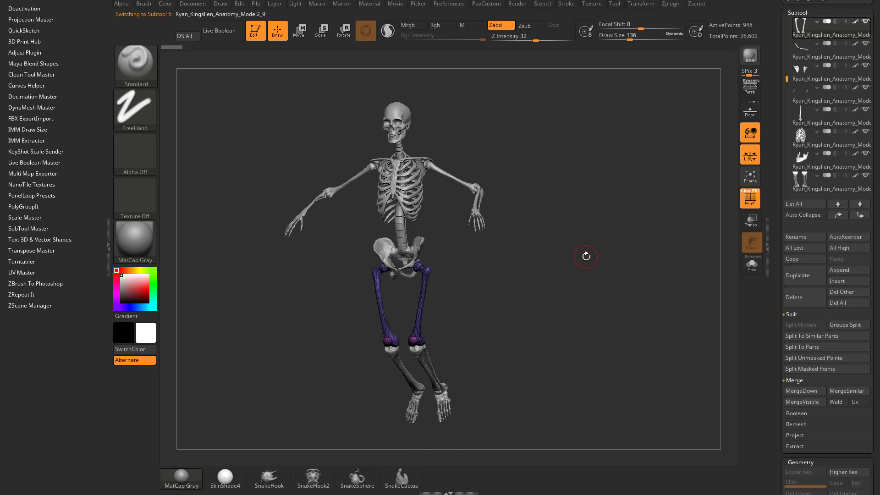
{"action": "left_click_drag", "start_coordinate": [580, 197], "coordinate": [536, 181]}
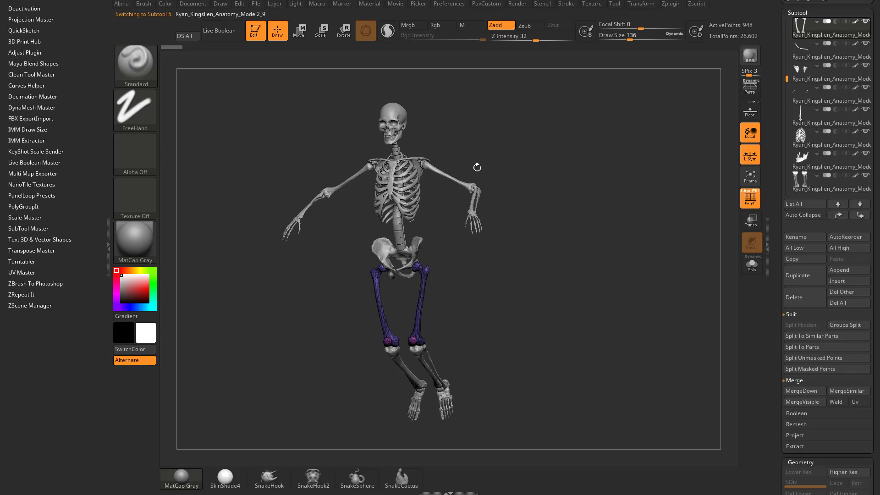
{"action": "left_click_drag", "start_coordinate": [477, 167], "coordinate": [503, 147], "text": "shift"}
{"action": "key", "text": "w"}
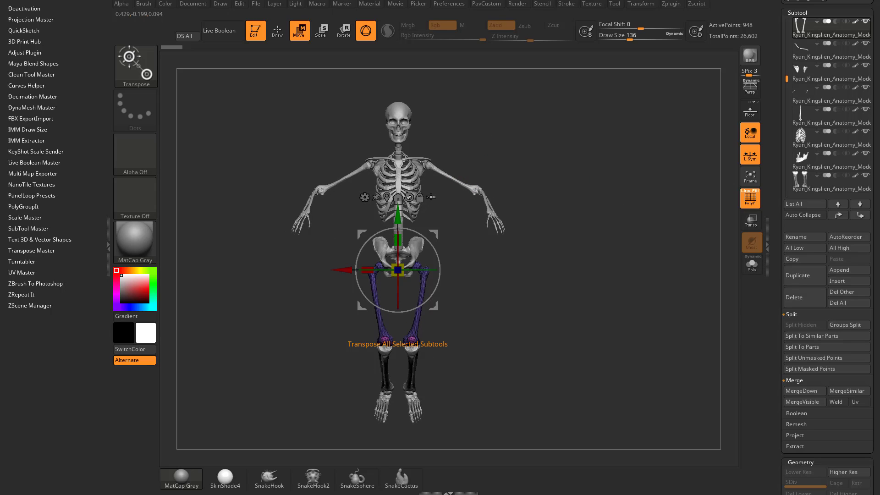
{"action": "key", "text": "q"}
{"action": "mouse_move", "coordinate": [556, 178]}
{"action": "left_mouse_down"}
{"action": "mouse_move", "coordinate": [585, 179]}
{"action": "mouse_move", "coordinate": [576, 182]}
{"action": "left_mouse_up"}
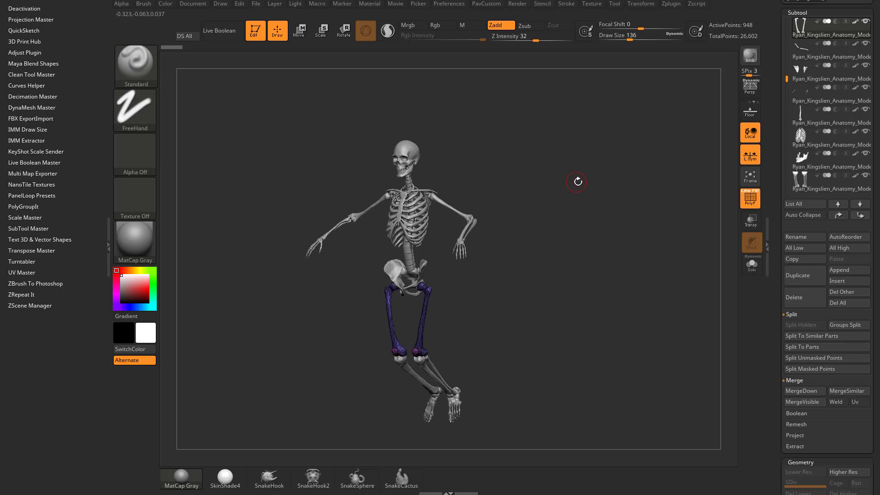